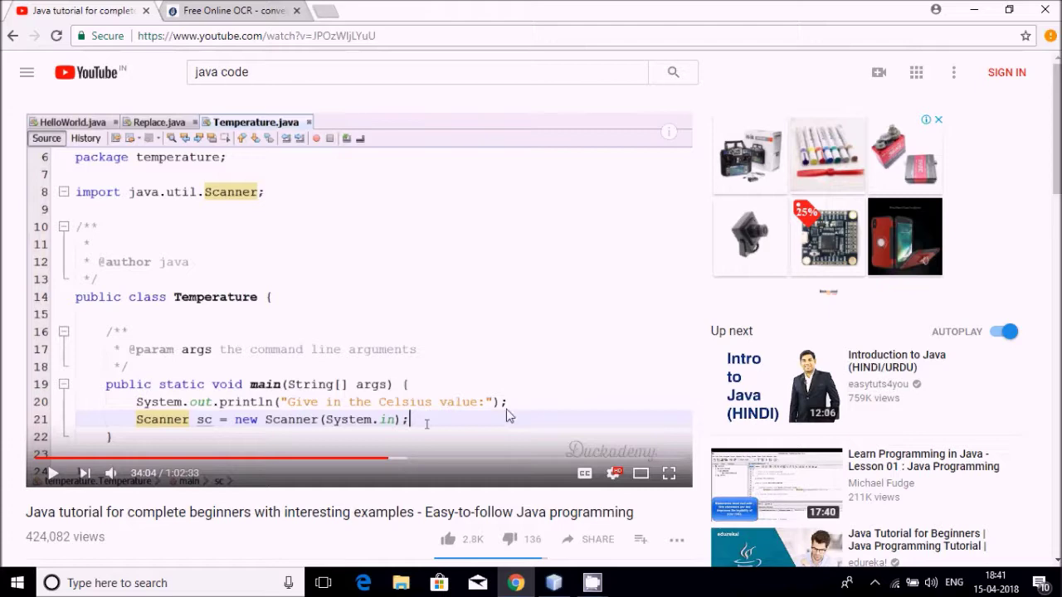
pyautogui.click(669, 488)
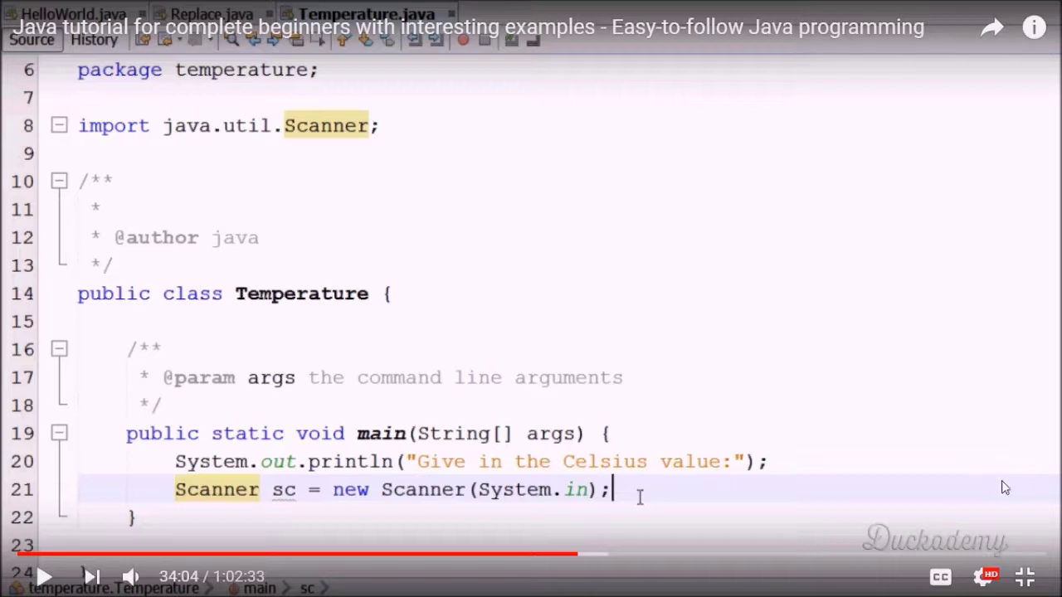
pyautogui.click(1028, 580)
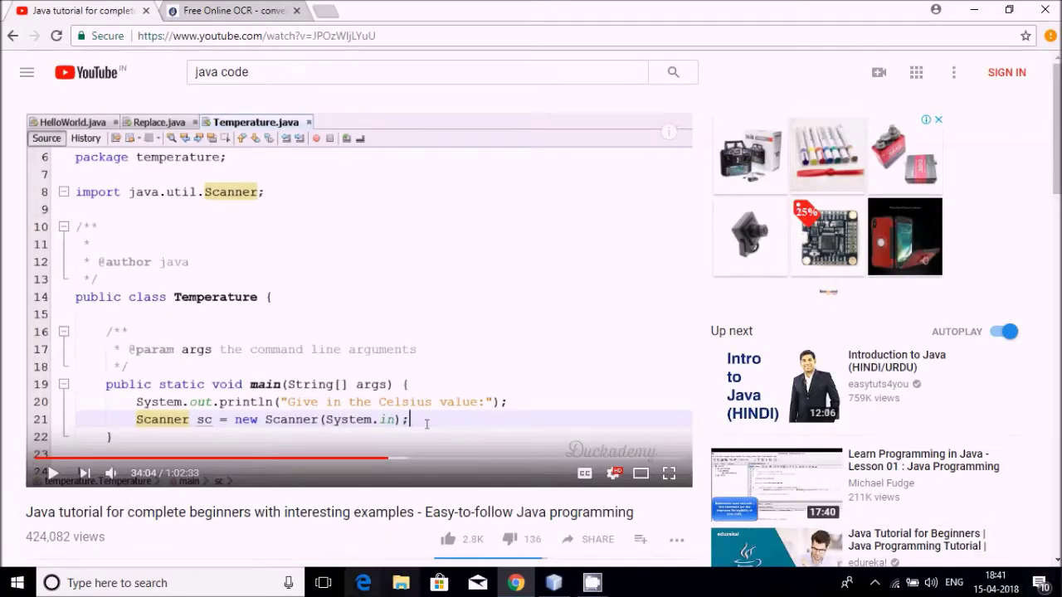
# Launch Paint from Windows search, maximize it and paste the code screenshot
pyautogui.click(263, 583)
pyautogui.write('pai')
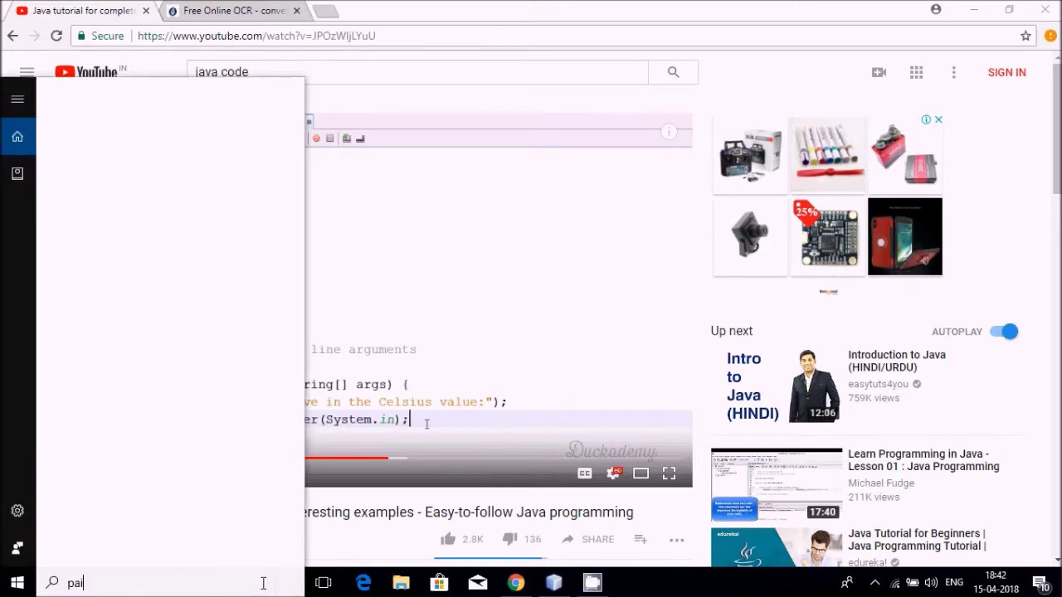
pyautogui.write('nt')
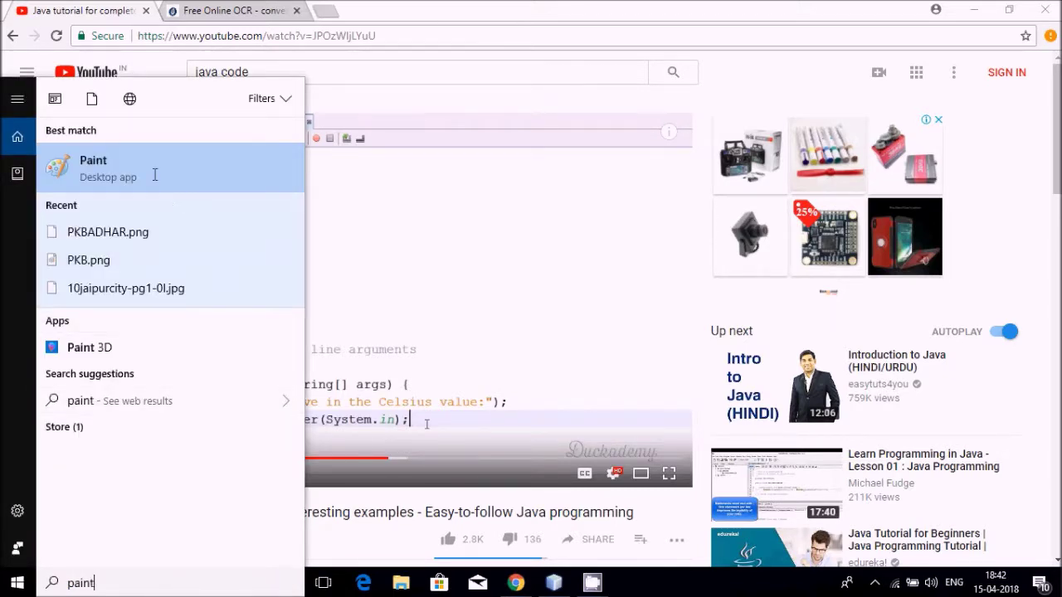
pyautogui.click(155, 173)
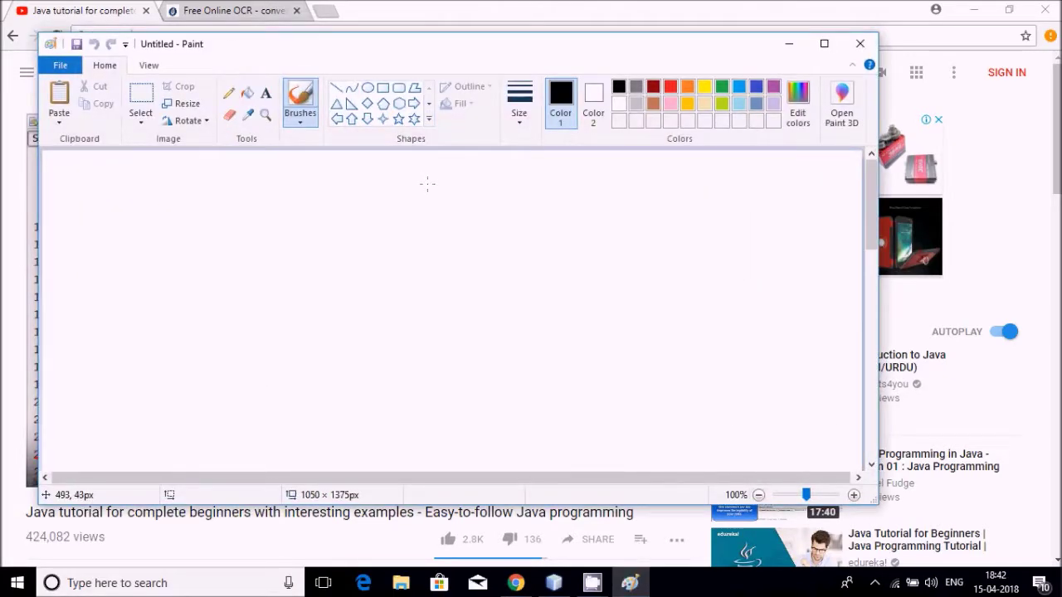
pyautogui.click(824, 43)
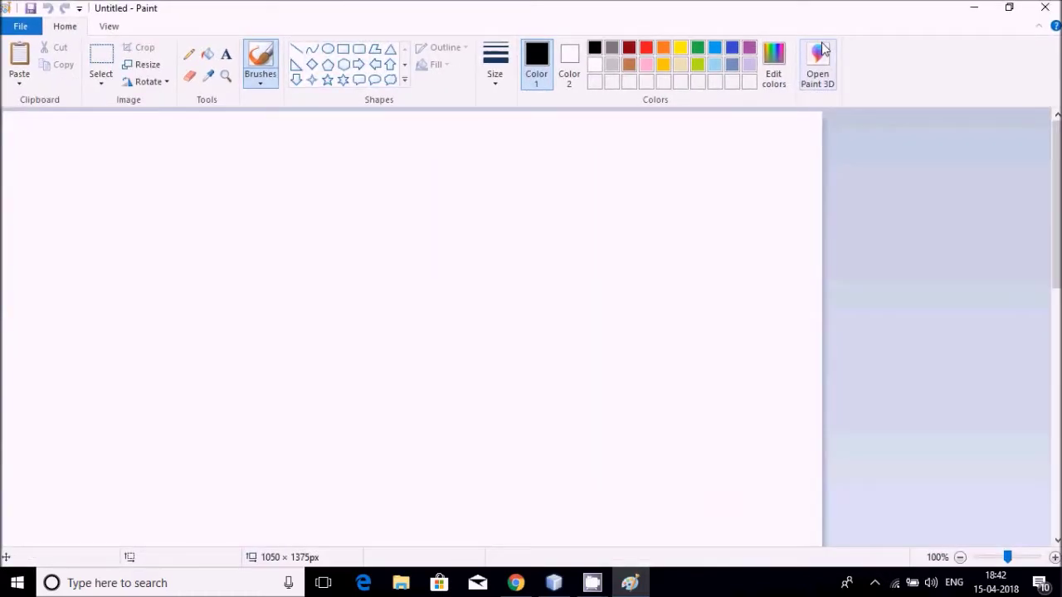
pyautogui.hotkey('ctrl', 'v')
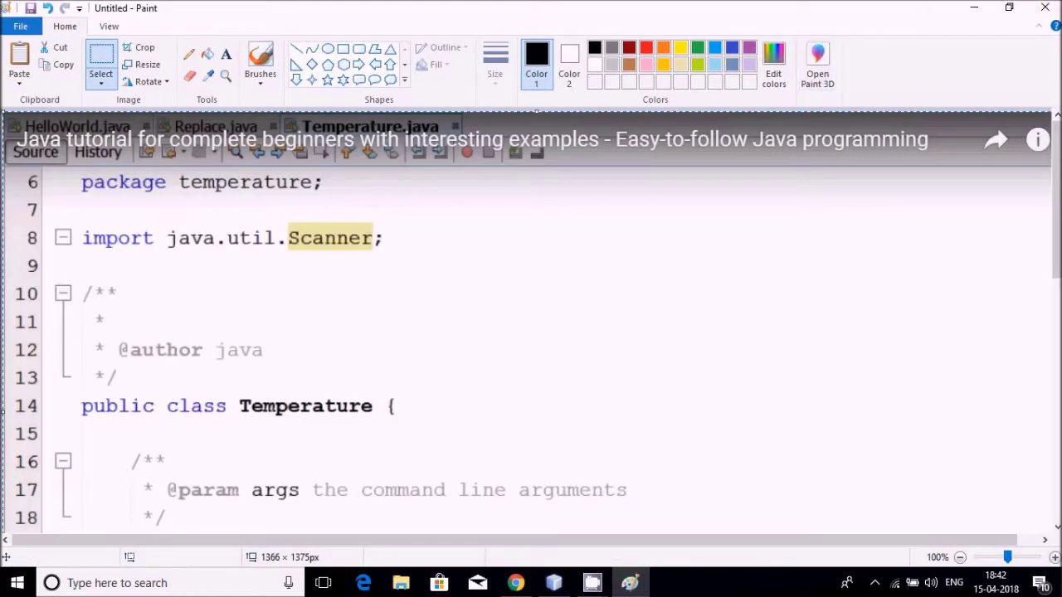
# Scroll through the pasted screenshot and choose the rectangular Select tool
pyautogui.moveTo(1058, 124); pyautogui.dragTo(1058, 160)
pyautogui.scroll(-1, 530, 315)
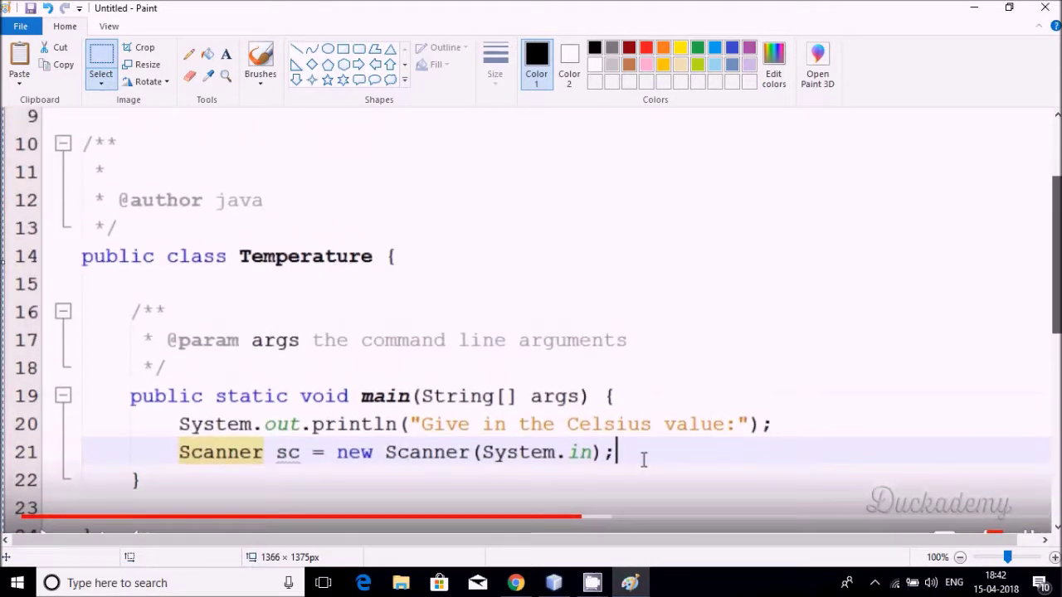
pyautogui.scroll(1, 531, 315)
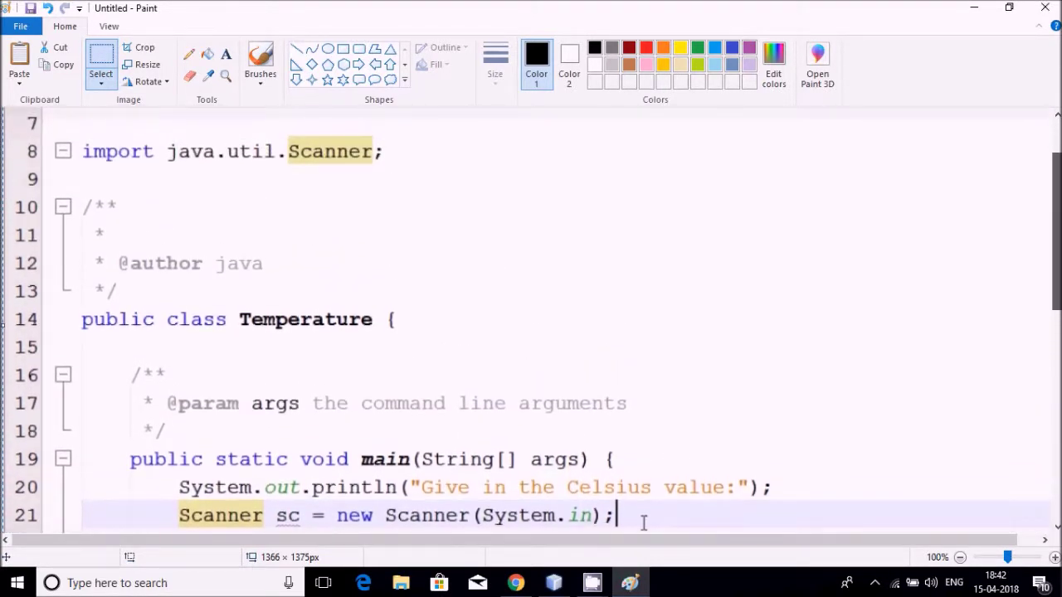
pyautogui.scroll(-1, 531, 316)
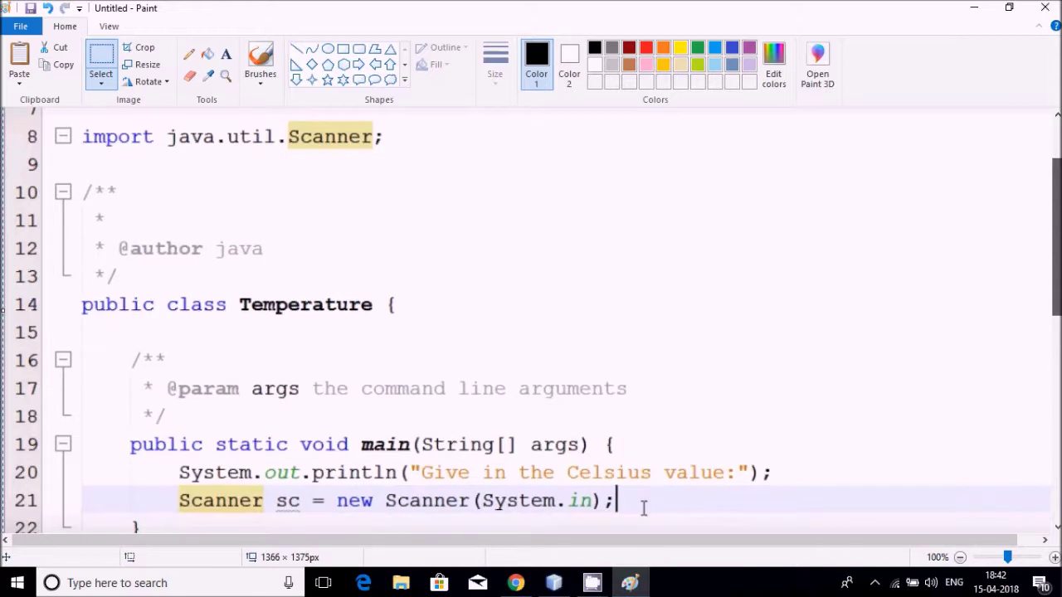
pyautogui.scroll(2, 642, 507)
pyautogui.scroll(-2, 642, 508)
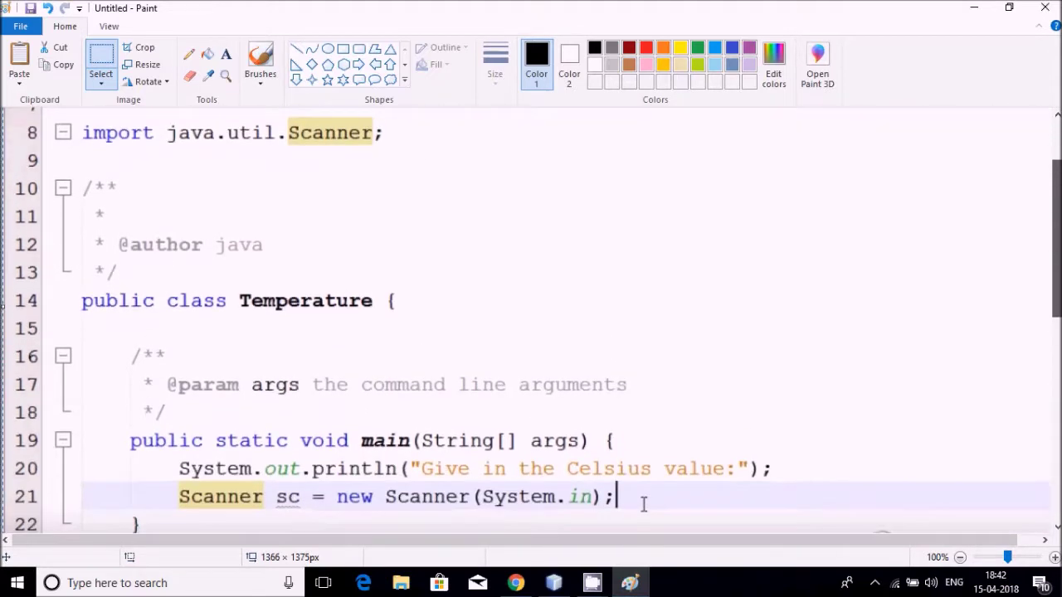
pyautogui.scroll(-1, 643, 503)
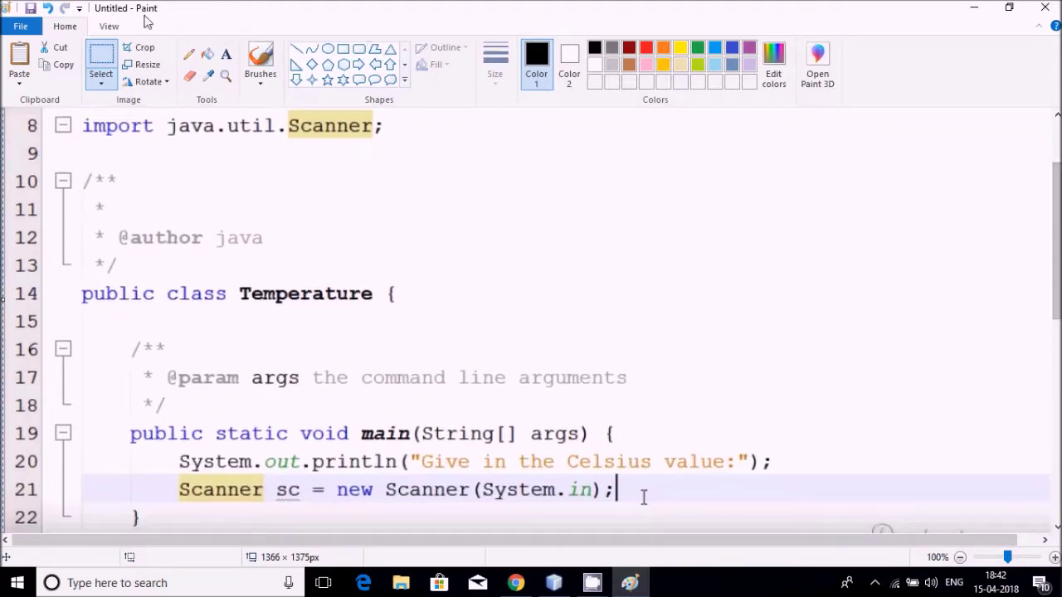
pyautogui.click(100, 62)
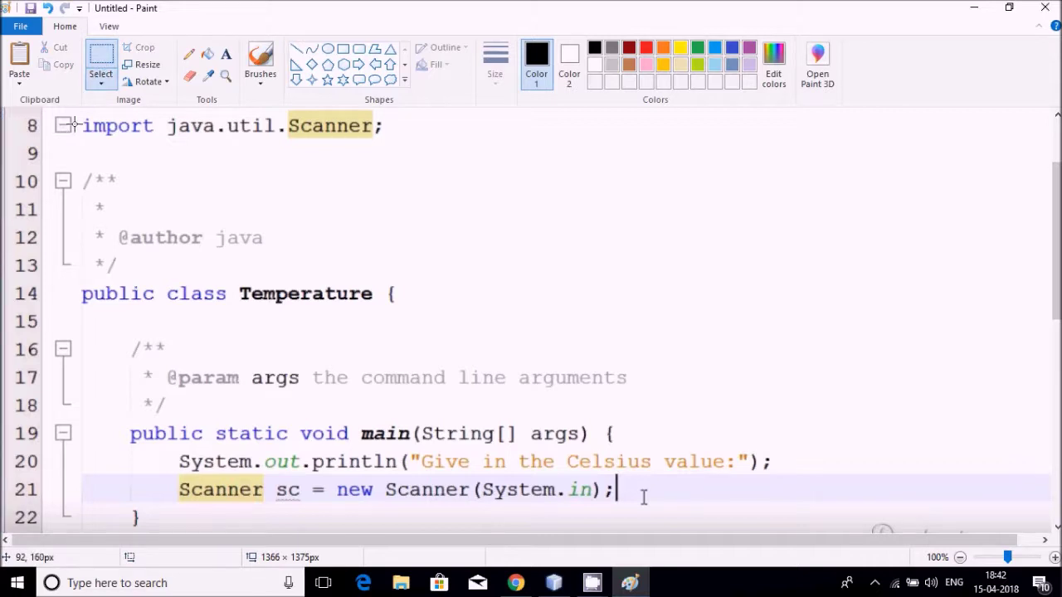
# Select the code from the import line to main's closing brace and copy it
pyautogui.moveTo(80, 113); pyautogui.dragTo(548, 512)
pyautogui.click(104, 64)
pyautogui.moveTo(78, 114); pyautogui.dragTo(789, 530)
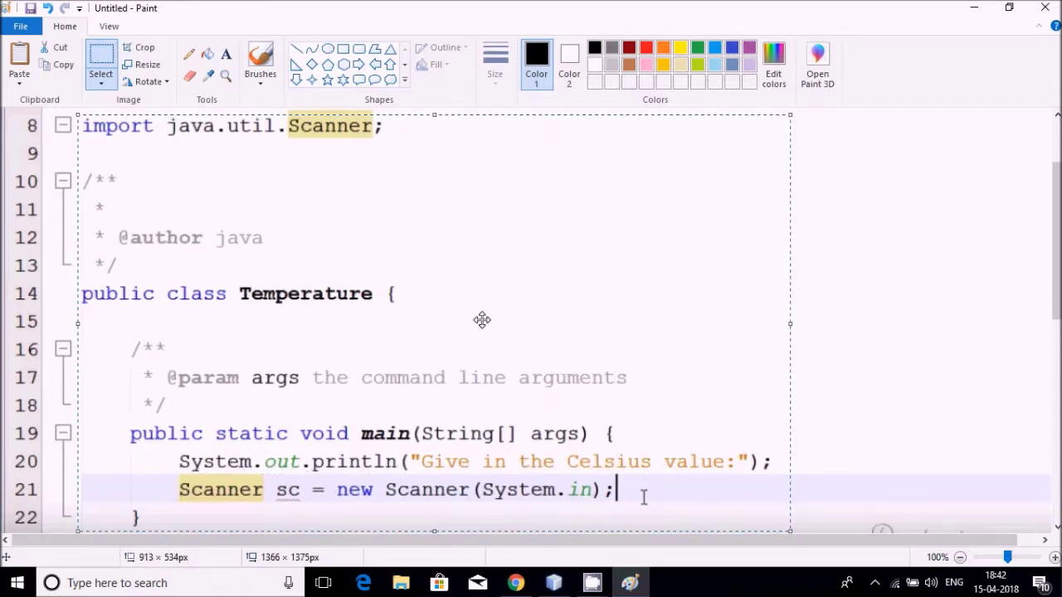
pyautogui.rightClick(482, 321)
pyautogui.click(454, 347)
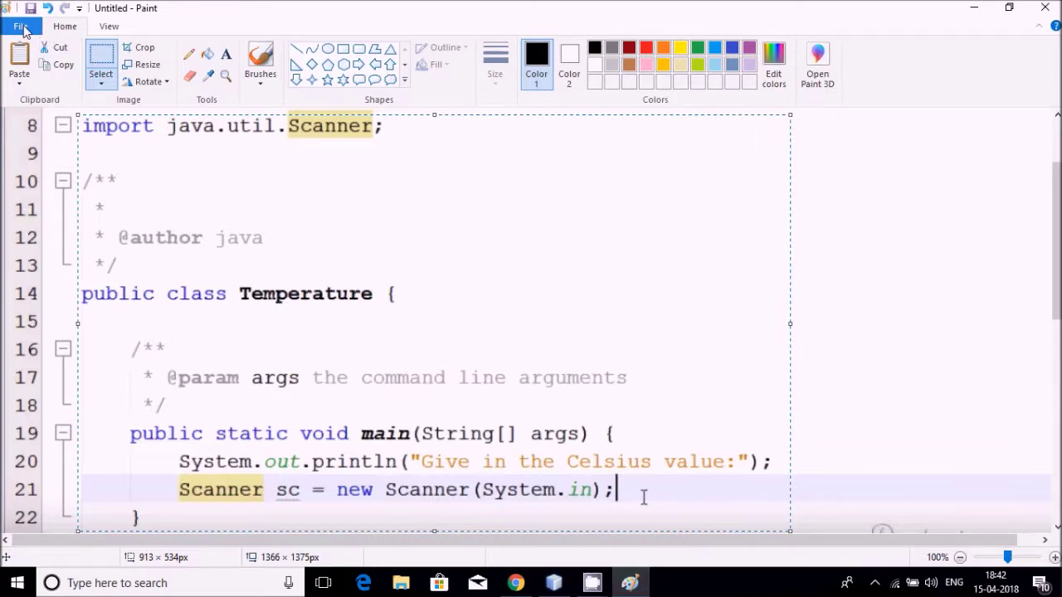
pyautogui.click(24, 26)
# Start a new picture without saving the old one and resize it to 50%
pyautogui.click(42, 52)
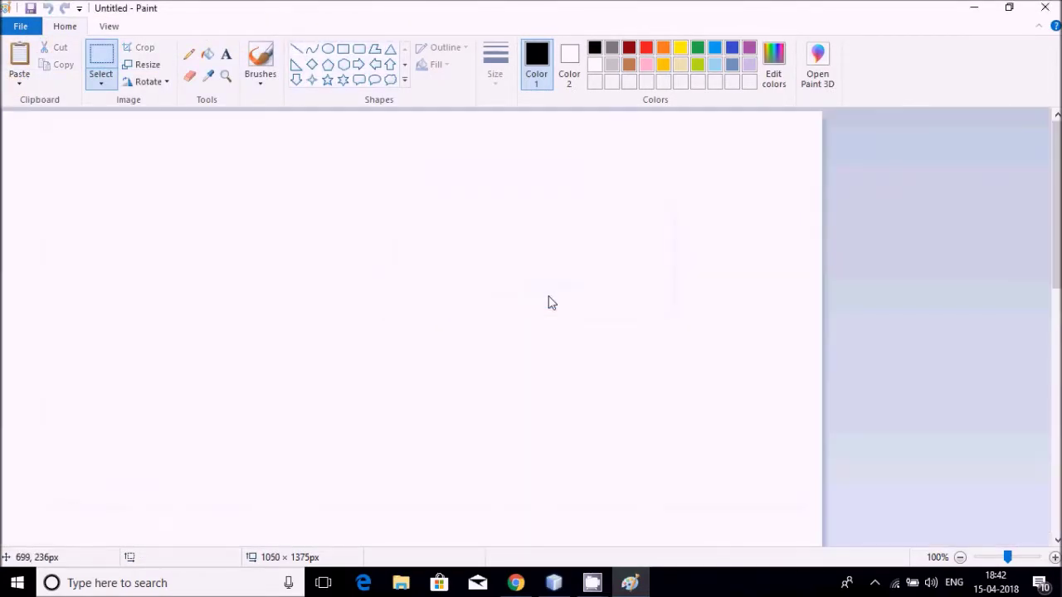
pyautogui.click(143, 65)
pyautogui.moveTo(204, 146); pyautogui.dragTo(72, 143)
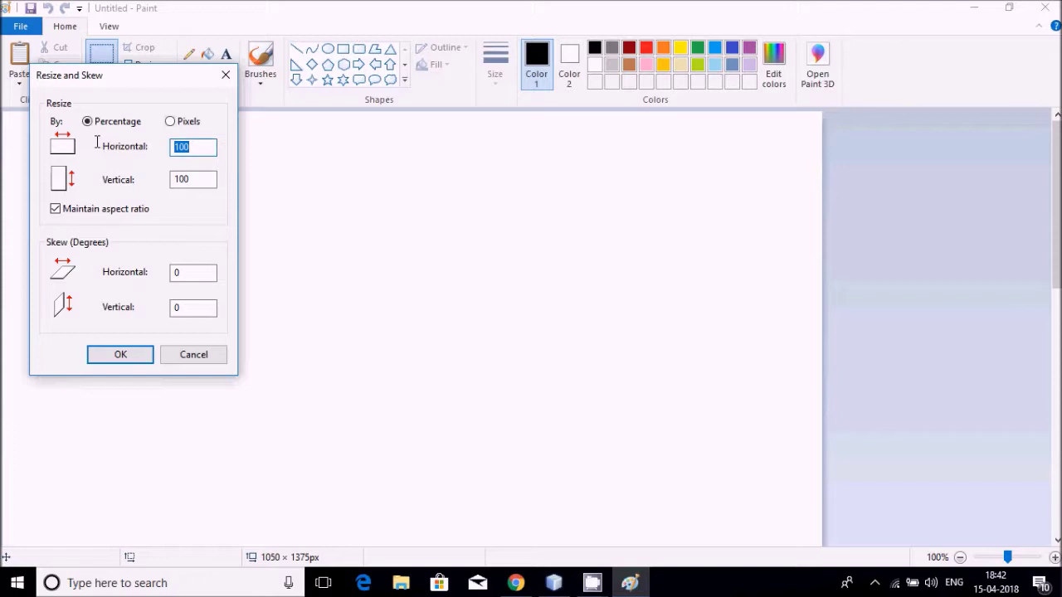
pyautogui.write('50')
pyautogui.press('Return')
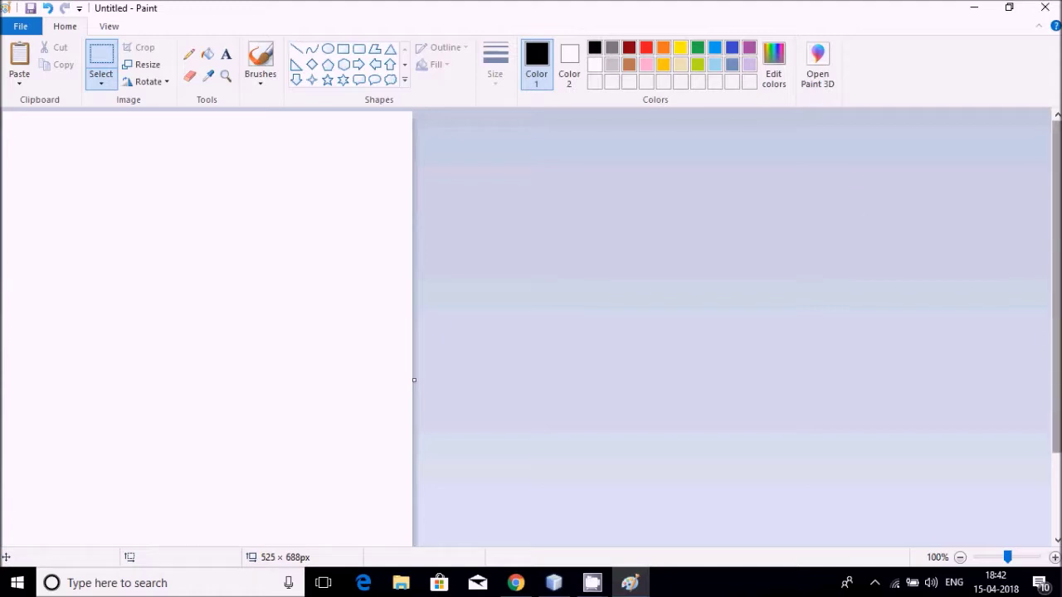
# Drag the canvas corner smaller and paste in the copied code region
pyautogui.scroll(-2, 1058, 387)
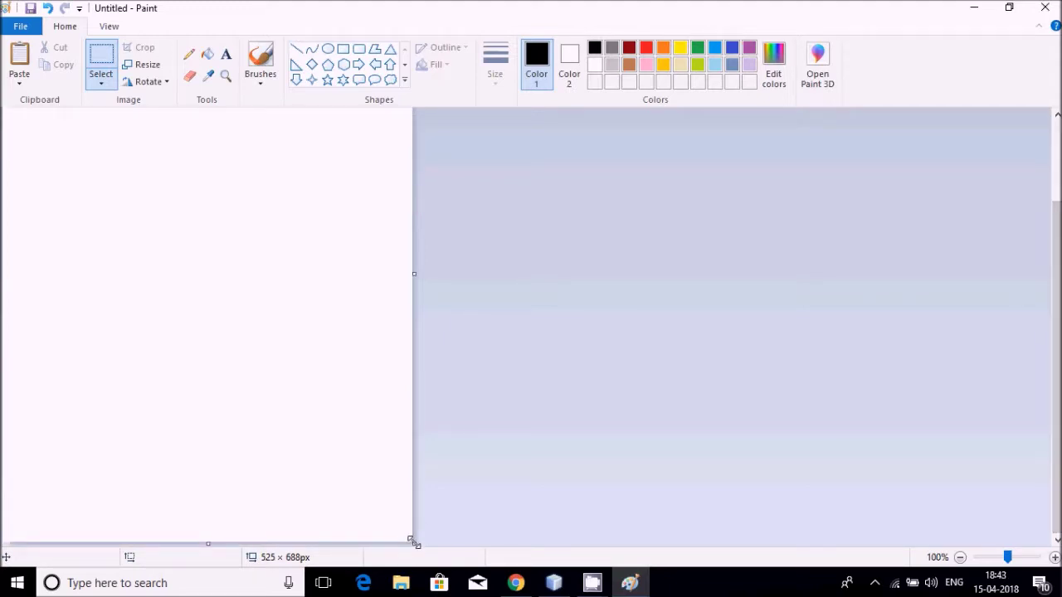
pyautogui.moveTo(413, 542); pyautogui.dragTo(341, 225)
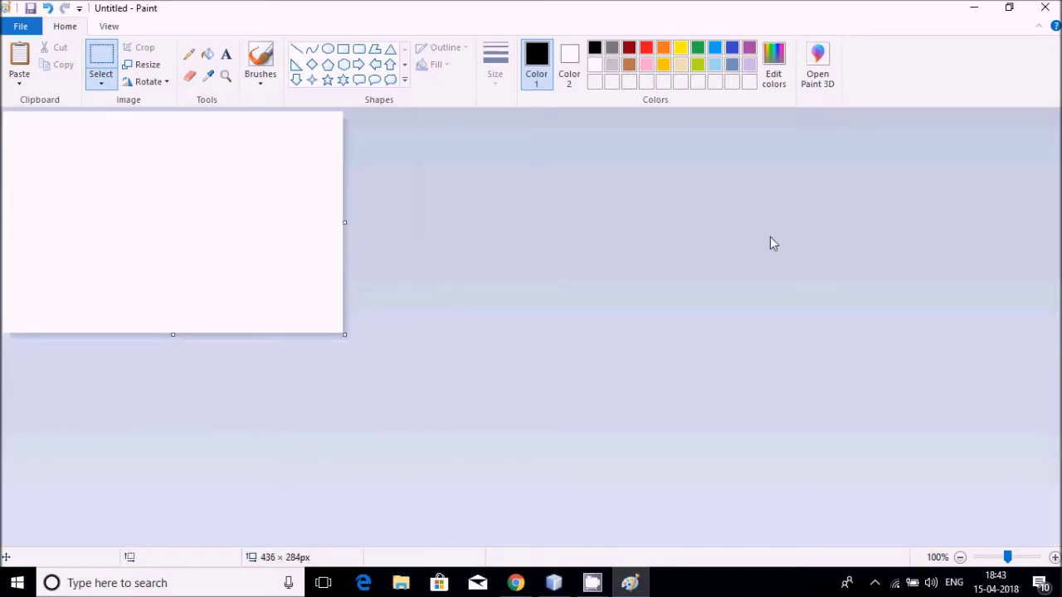
pyautogui.hotkey('ctrl', 'v')
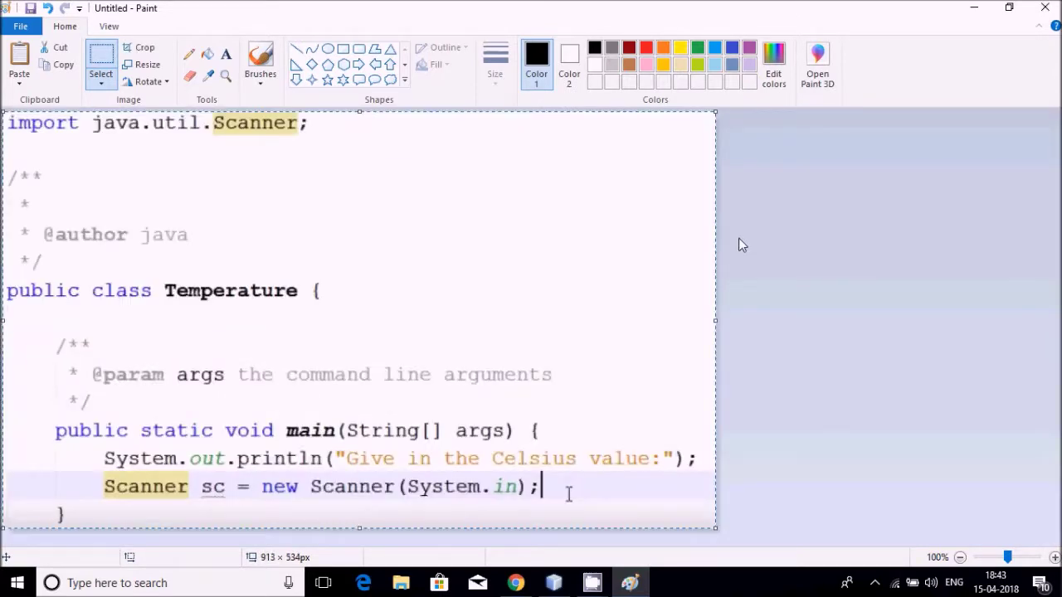
# Save the cropped image to the Desktop as test.png, then return to Chrome
pyautogui.click(19, 31)
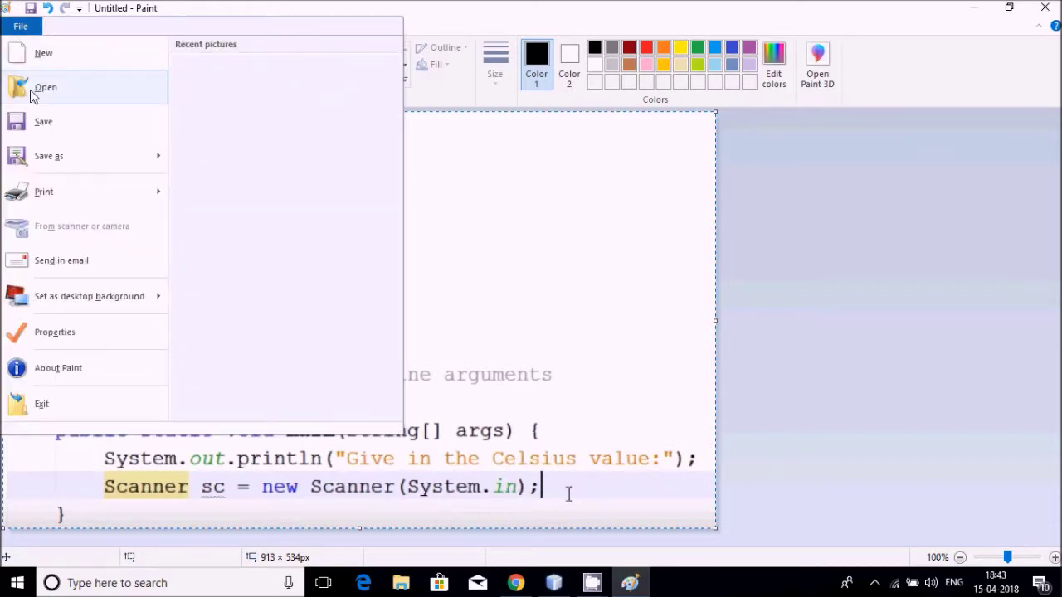
pyautogui.click(43, 123)
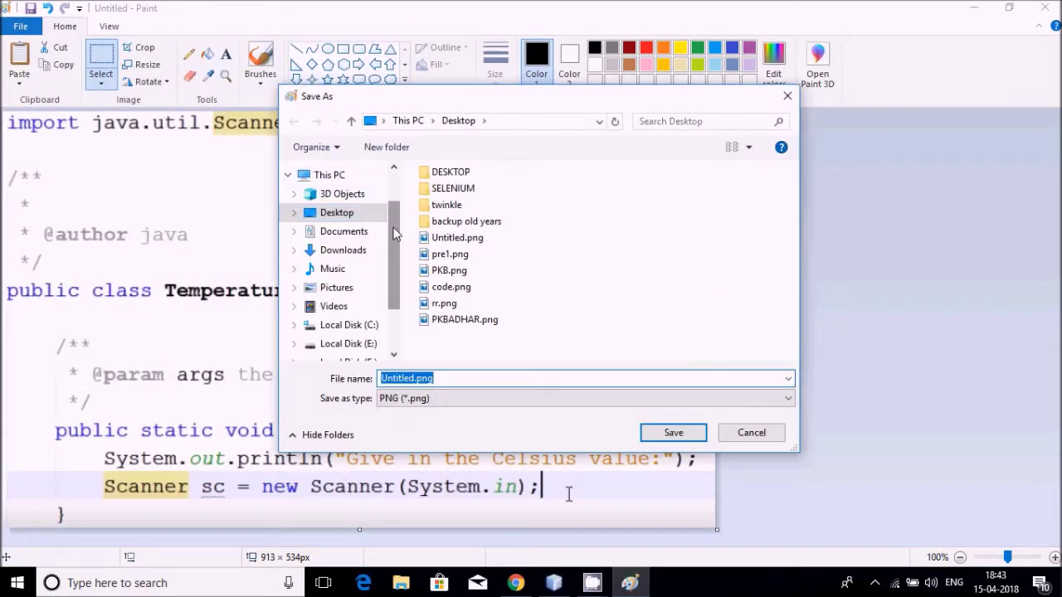
pyautogui.scroll(1, 386, 213)
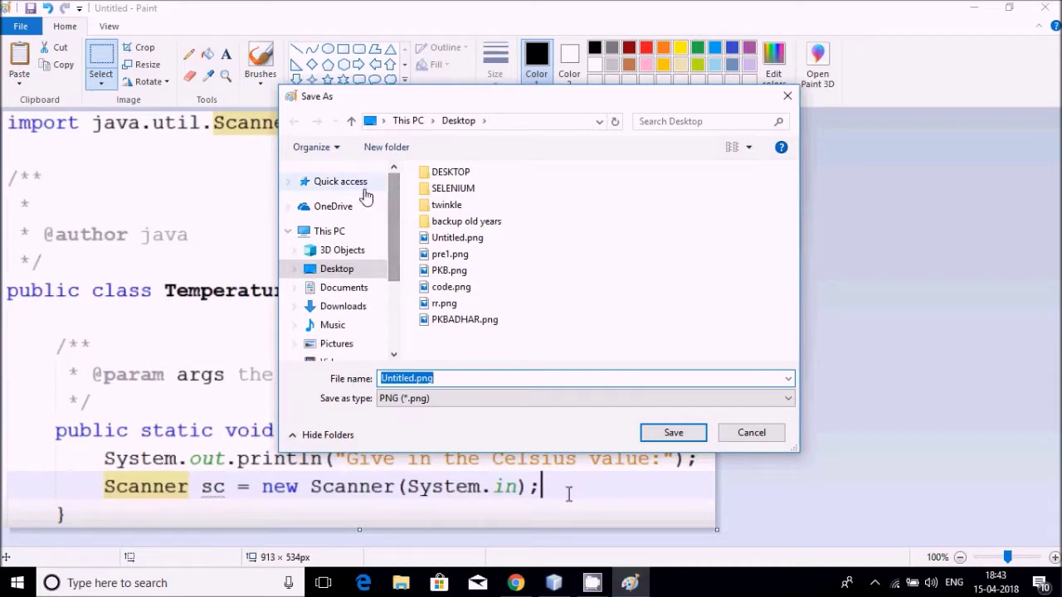
pyautogui.click(324, 270)
pyautogui.click(442, 379)
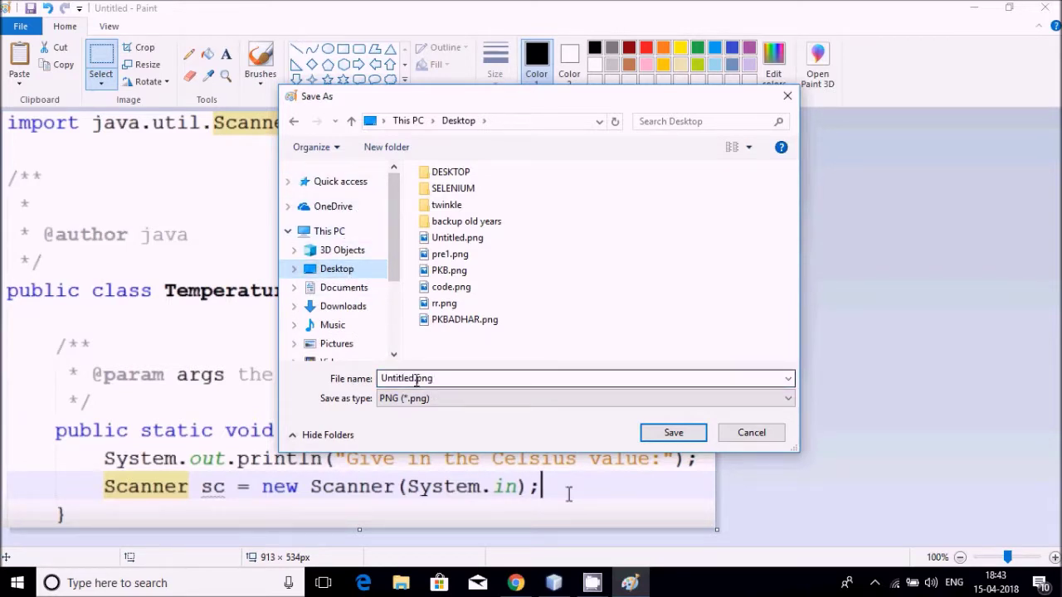
pyautogui.doubleClick(416, 378)
pyautogui.click(415, 378)
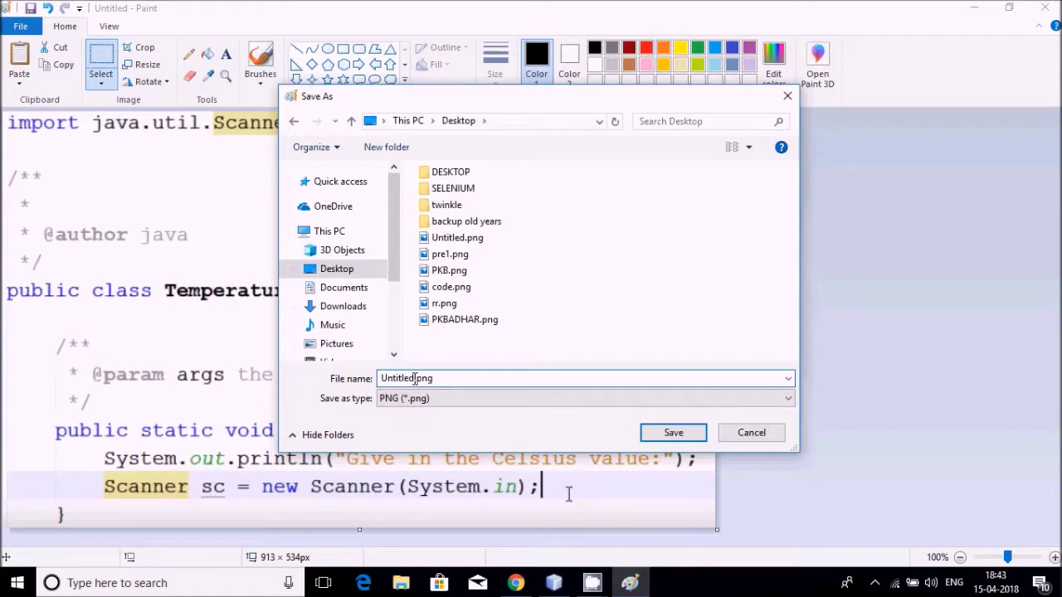
pyautogui.press('BackSpace')
pyautogui.press('BackSpace')
pyautogui.press('BackSpace')
pyautogui.press('BackSpace')
pyautogui.press('BackSpace')
pyautogui.press('BackSpace')
pyautogui.press('BackSpace')
pyautogui.press('BackSpace')
pyautogui.write('test')
pyautogui.click(666, 434)
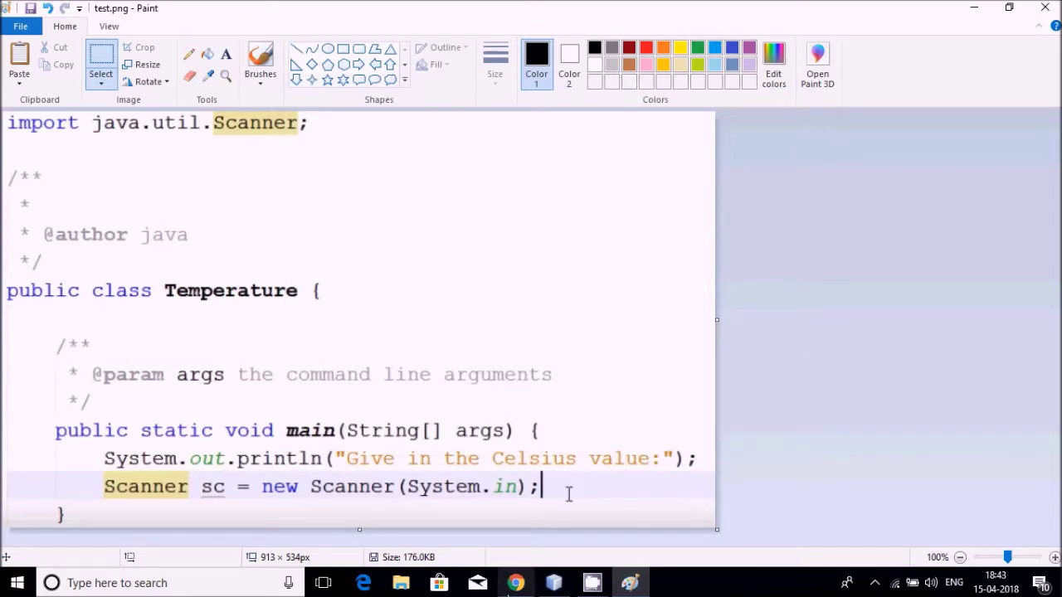
pyautogui.click(512, 583)
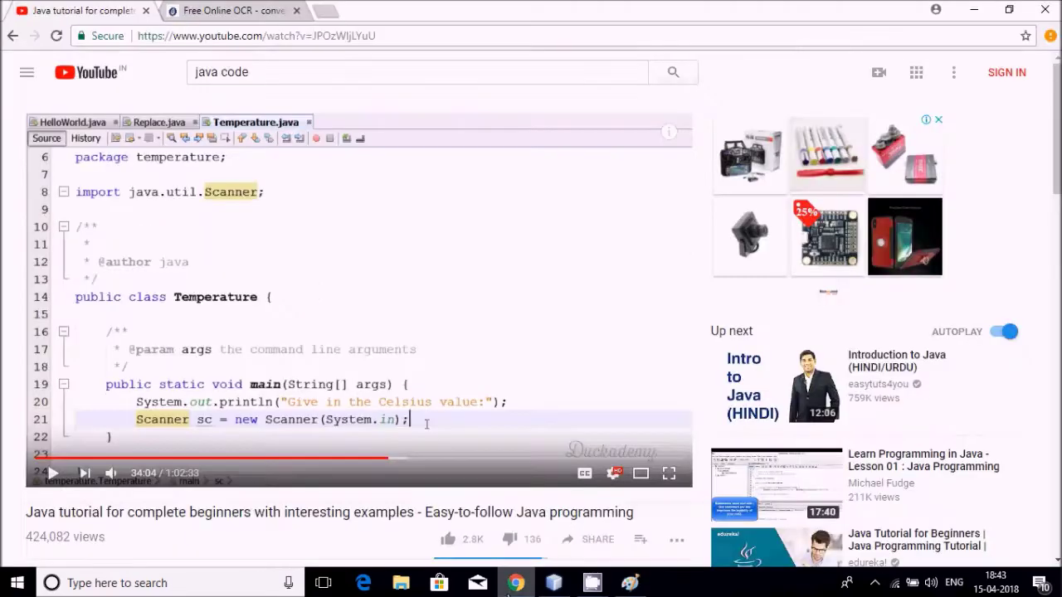
# On the OnlineOCR.net tab, upload test.png from the Desktop
pyautogui.click(239, 13)
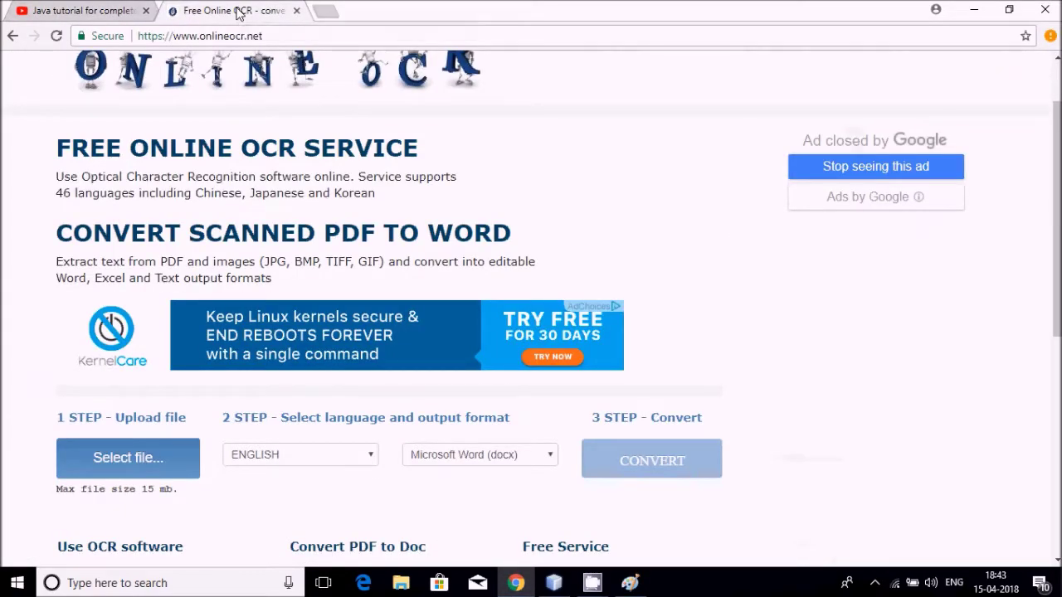
pyautogui.scroll(-1, 1057, 224)
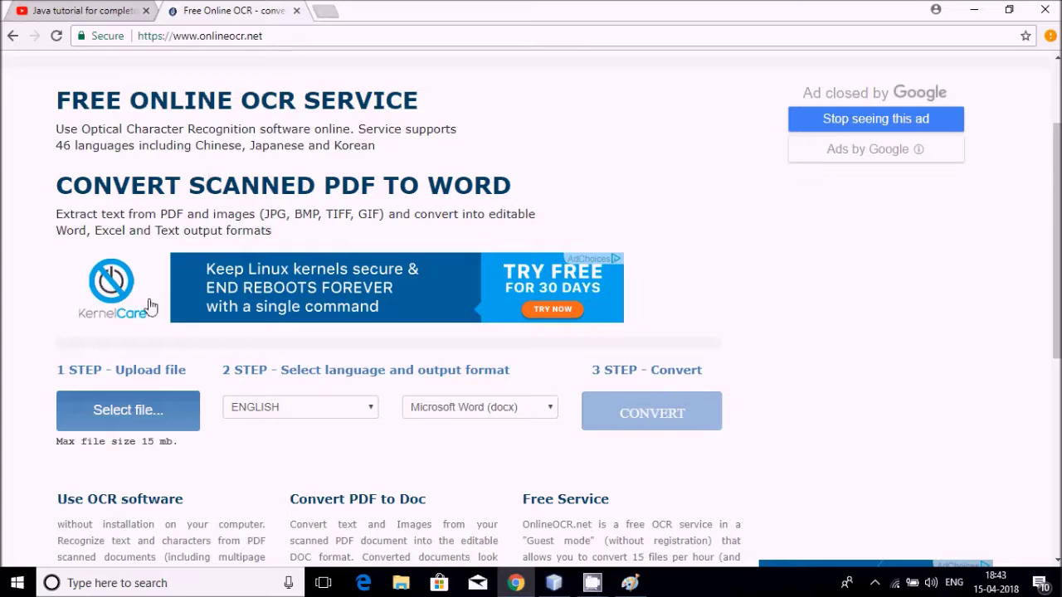
pyautogui.click(137, 419)
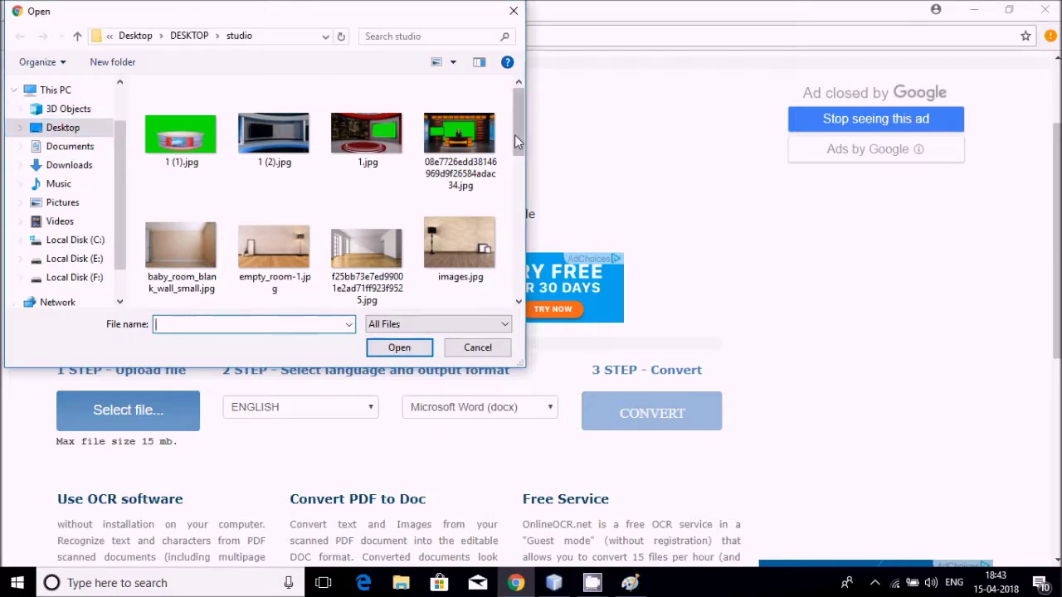
pyautogui.click(66, 128)
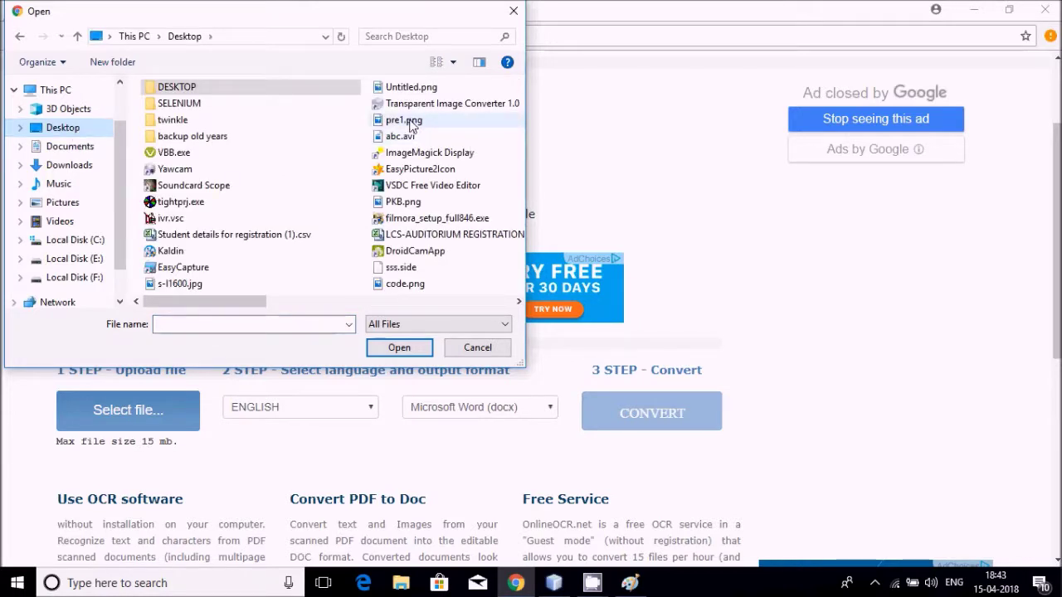
pyautogui.click(404, 120)
pyautogui.press('End')
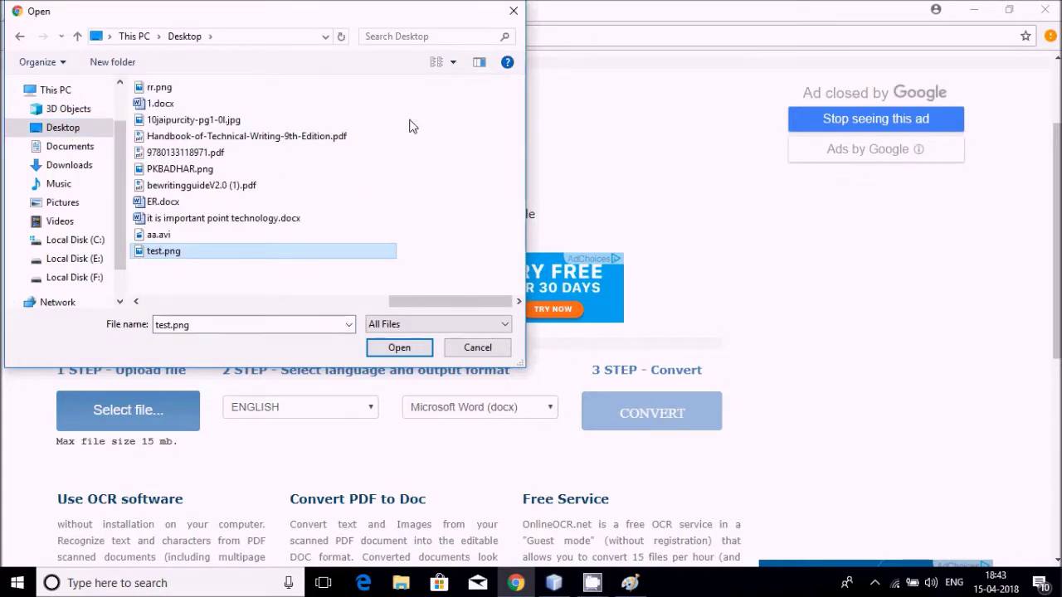
pyautogui.click(405, 347)
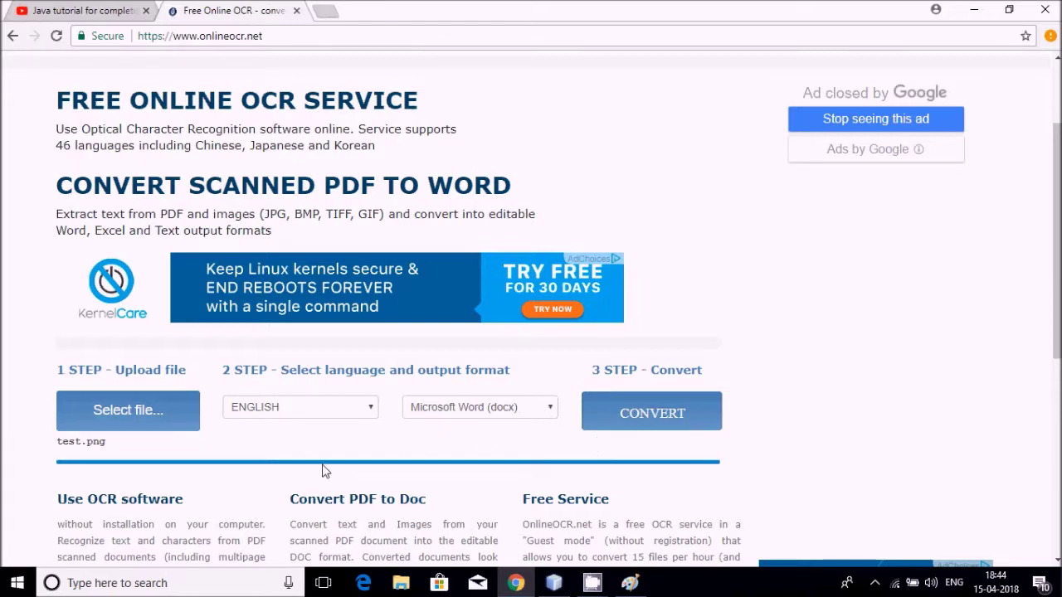
# Convert test.png and select all the recognized Java text in the output box
pyautogui.click(646, 423)
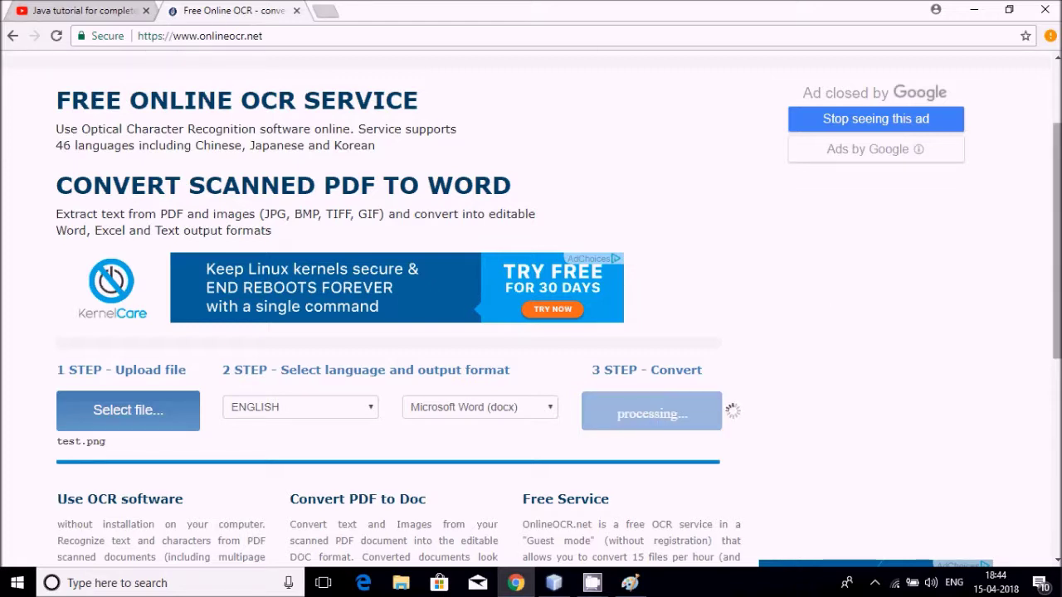
pyautogui.scroll(-2, 531, 332)
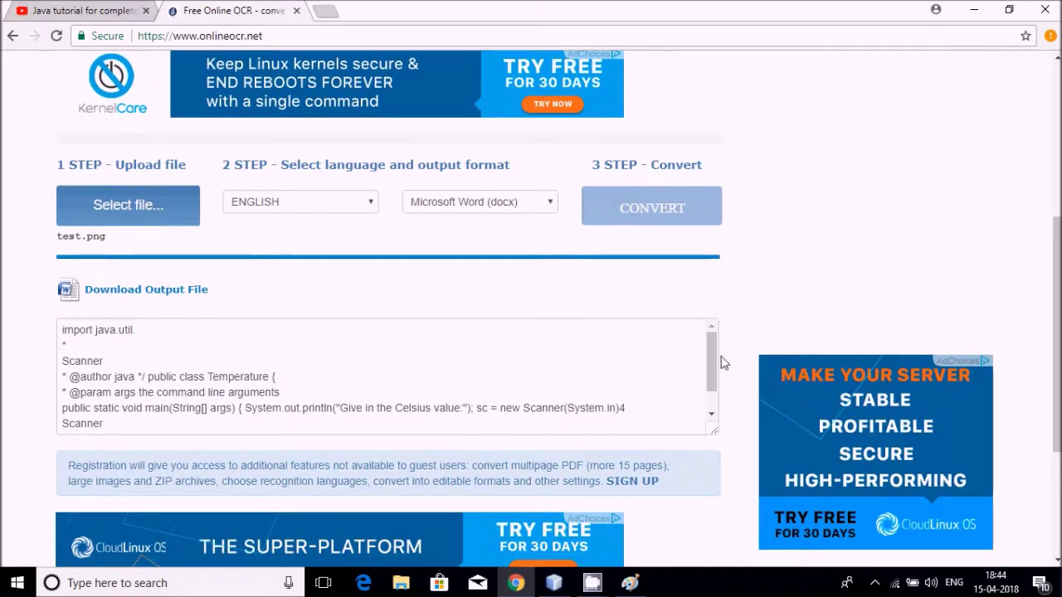
pyautogui.click(712, 396)
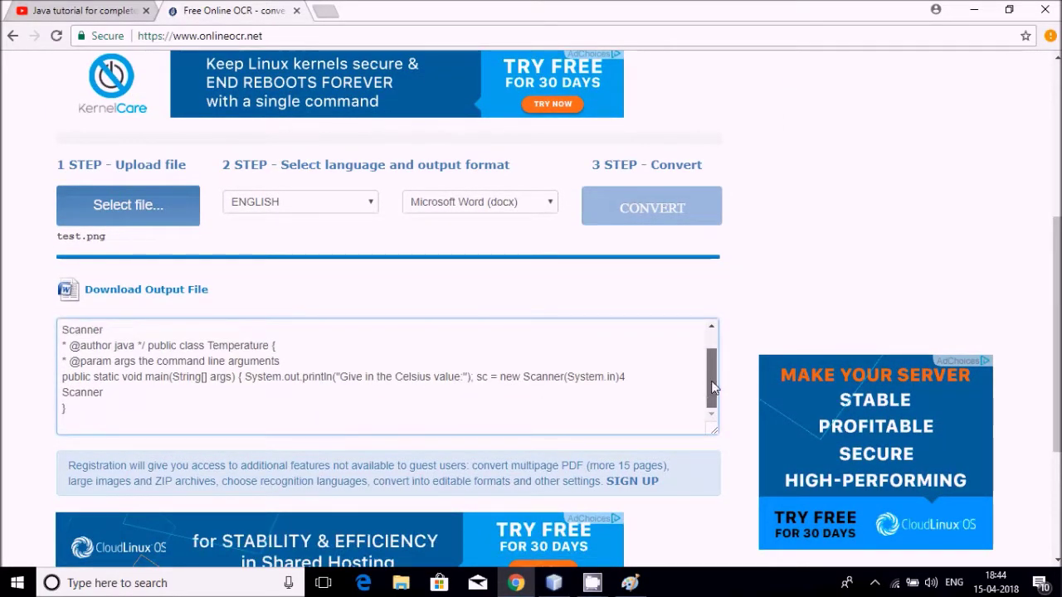
pyautogui.click(711, 325)
pyautogui.scroll(-1, 709, 361)
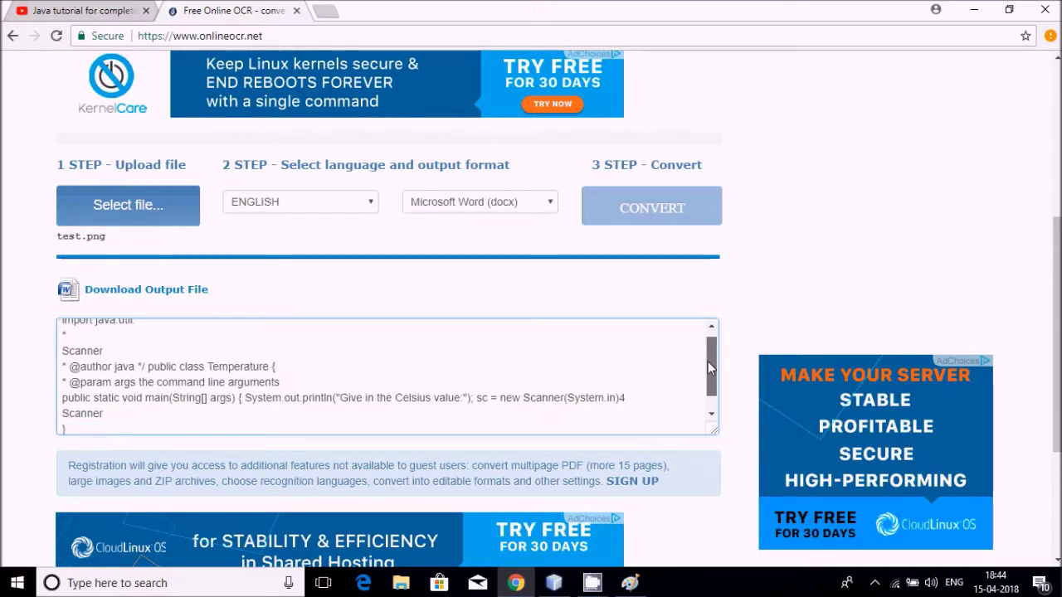
pyautogui.scroll(1, 709, 390)
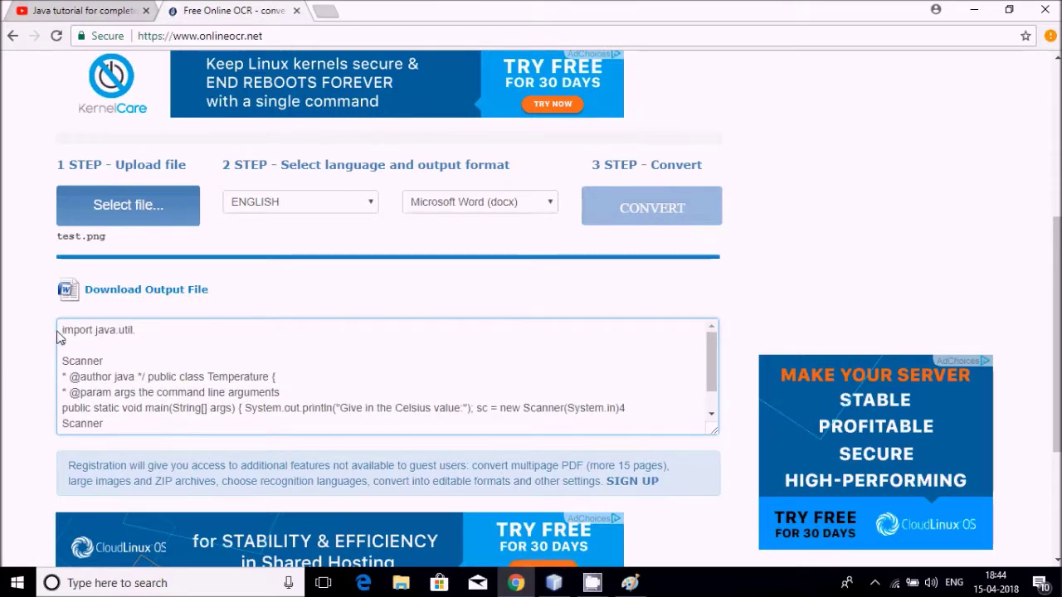
pyautogui.moveTo(62, 330); pyautogui.dragTo(102, 446)
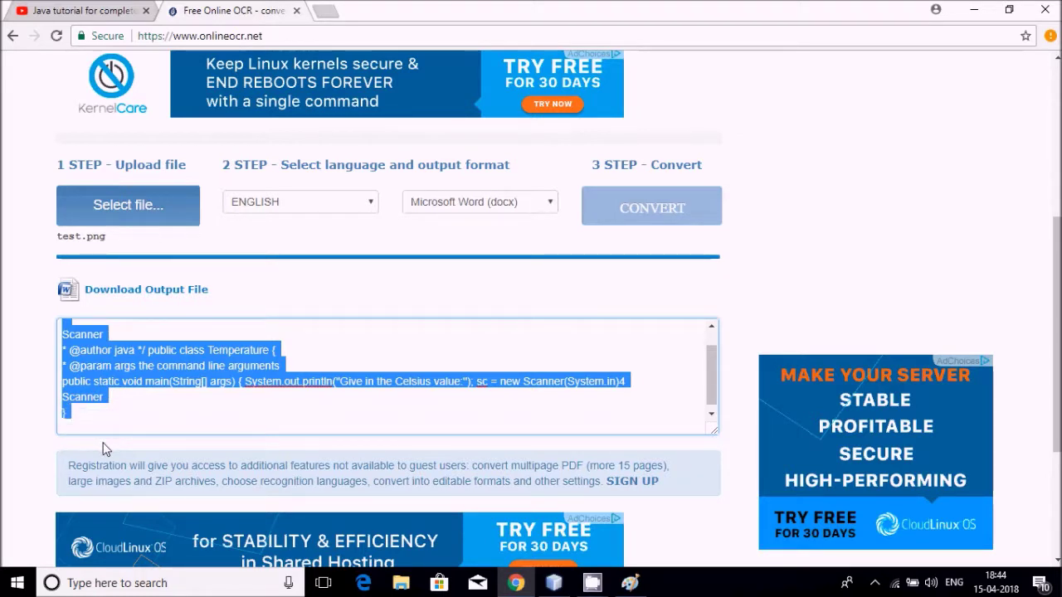
pyautogui.rightClick(99, 365)
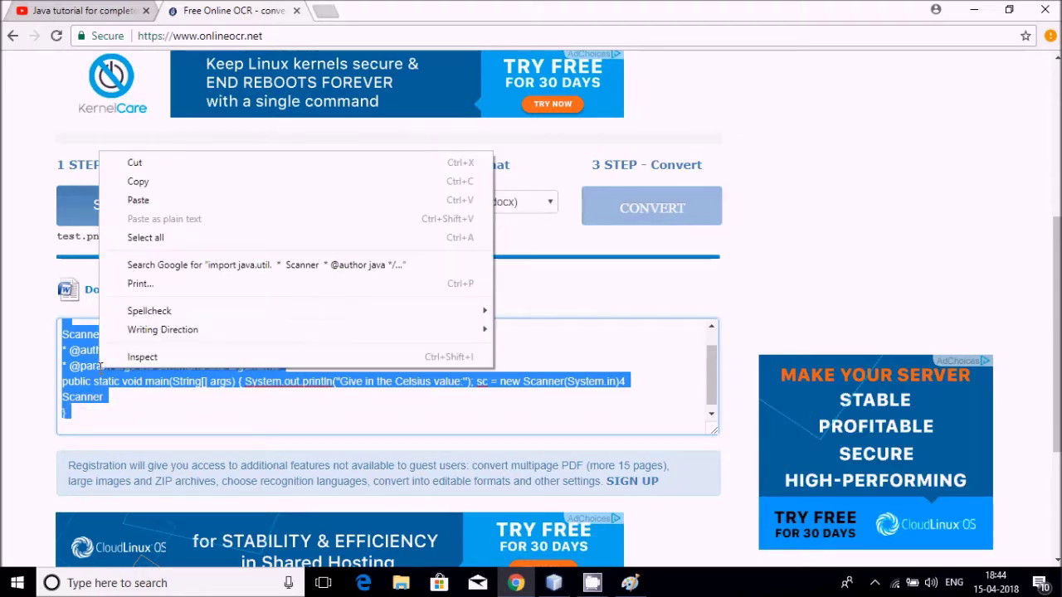
# Copy the recognized code and bring NetBeans IDE 8.2 to the front
pyautogui.click(147, 186)
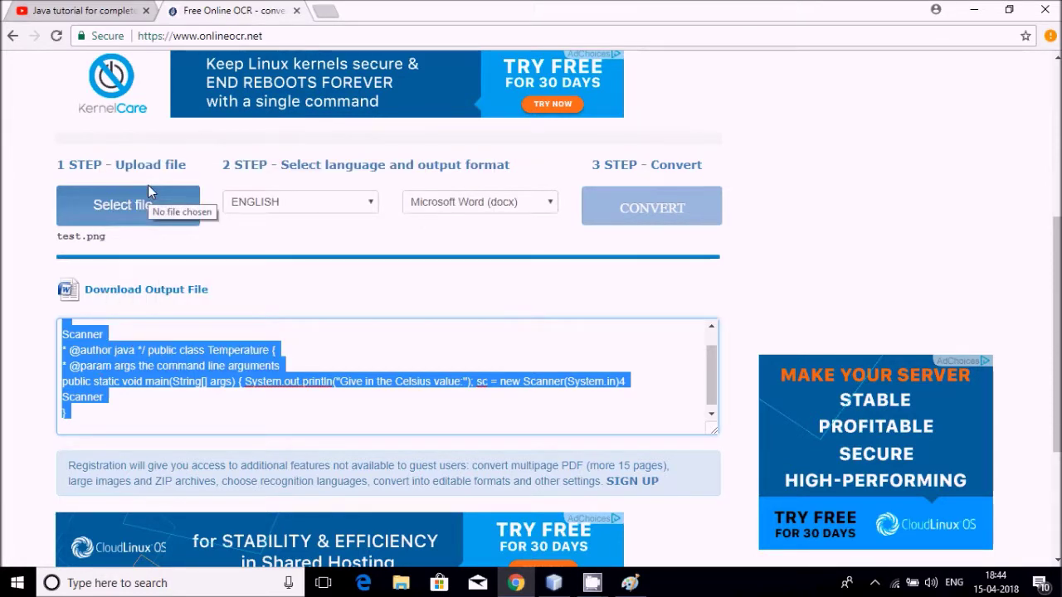
pyautogui.click(554, 583)
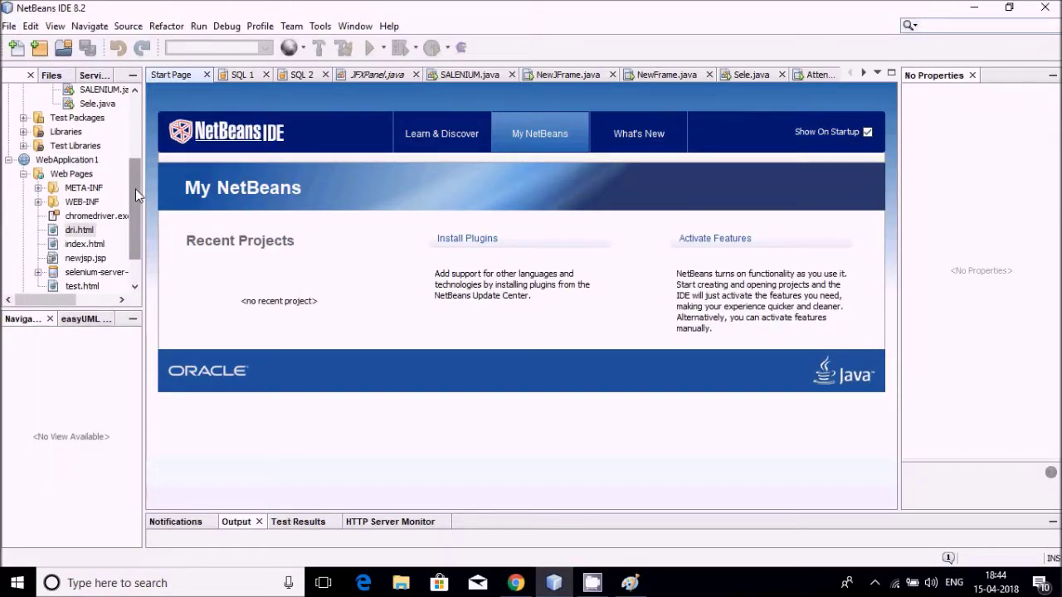
# Add a new Java class named test to the JavaApplication19 project
pyautogui.moveTo(135, 188); pyautogui.dragTo(135, 112)
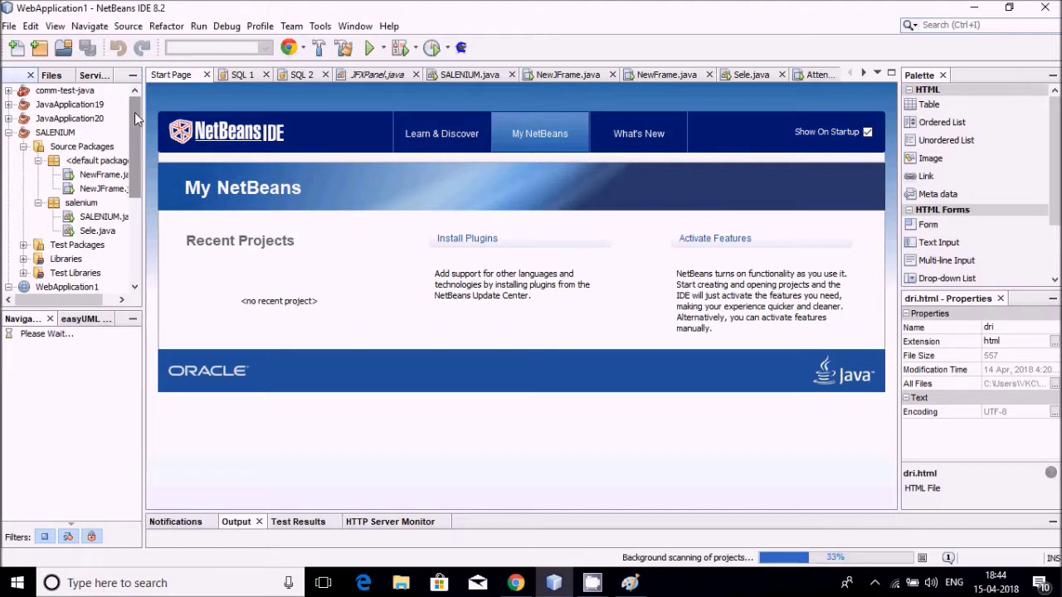
pyautogui.click(92, 107)
pyautogui.rightClick(92, 107)
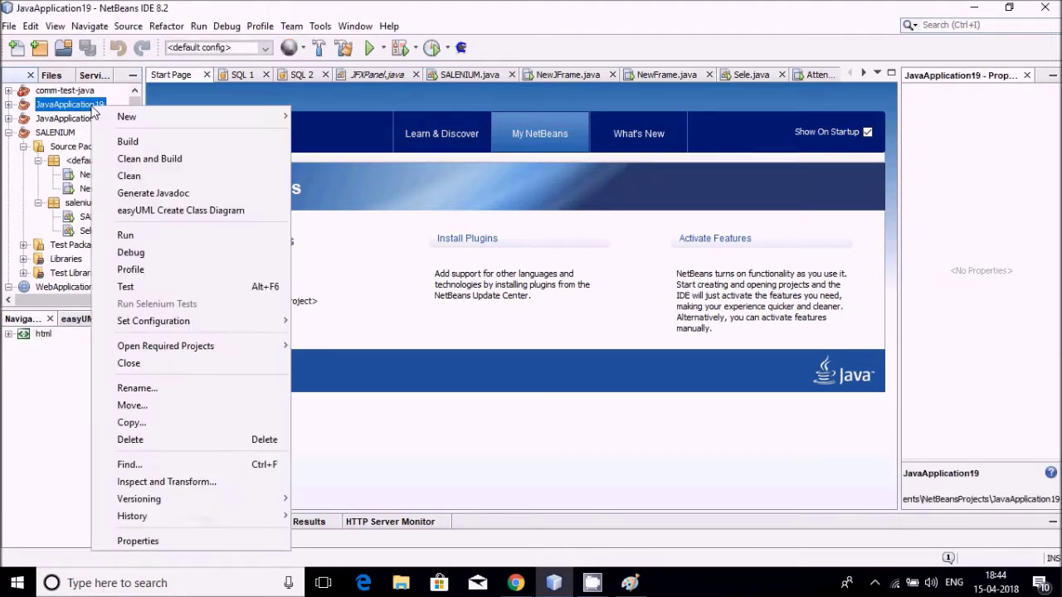
pyautogui.moveTo(165, 121)
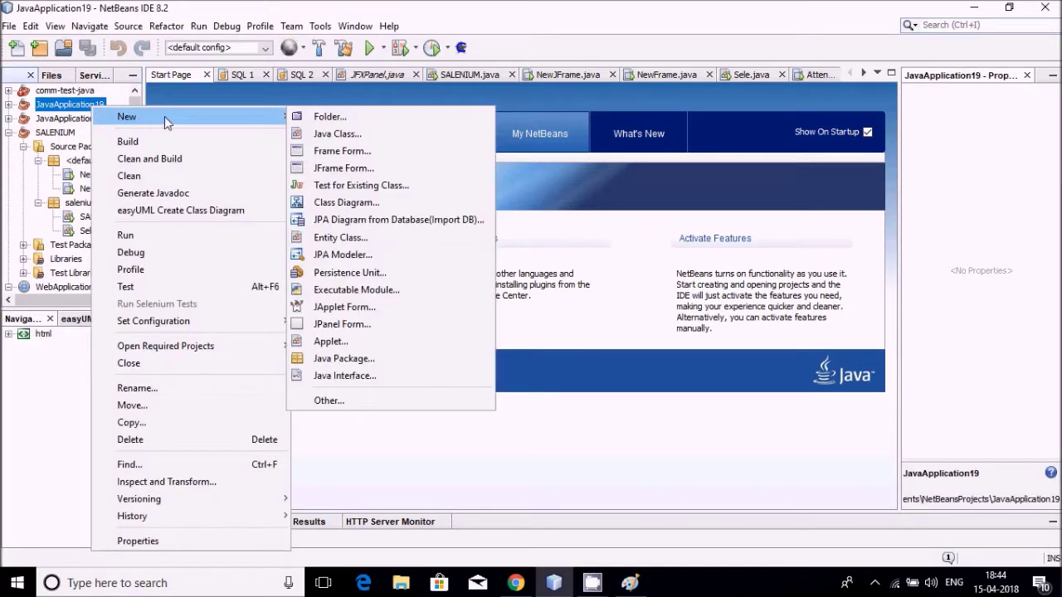
pyautogui.click(343, 134)
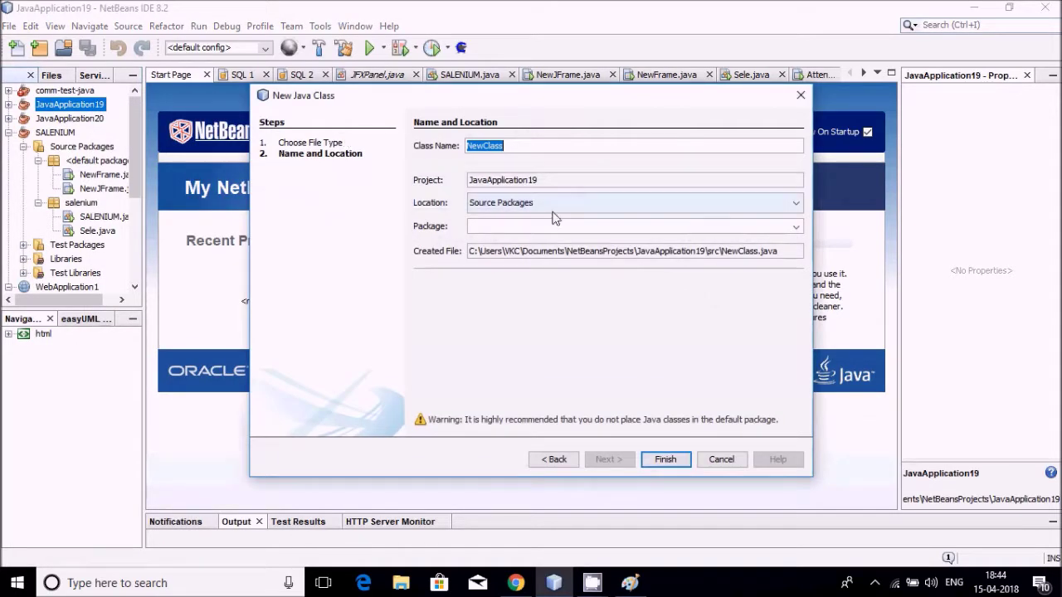
pyautogui.write('tes')
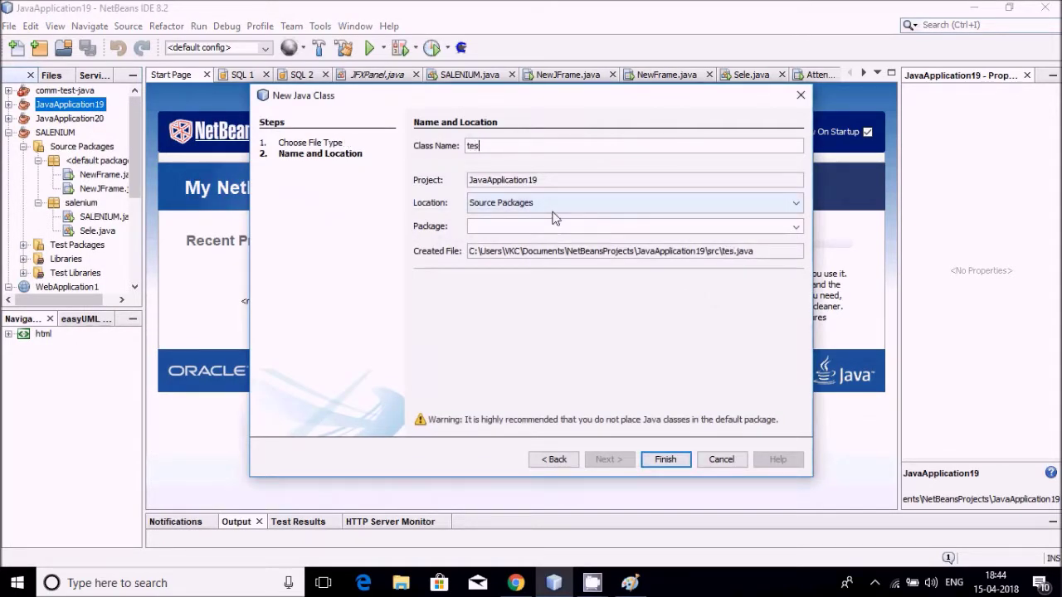
pyautogui.write('t')
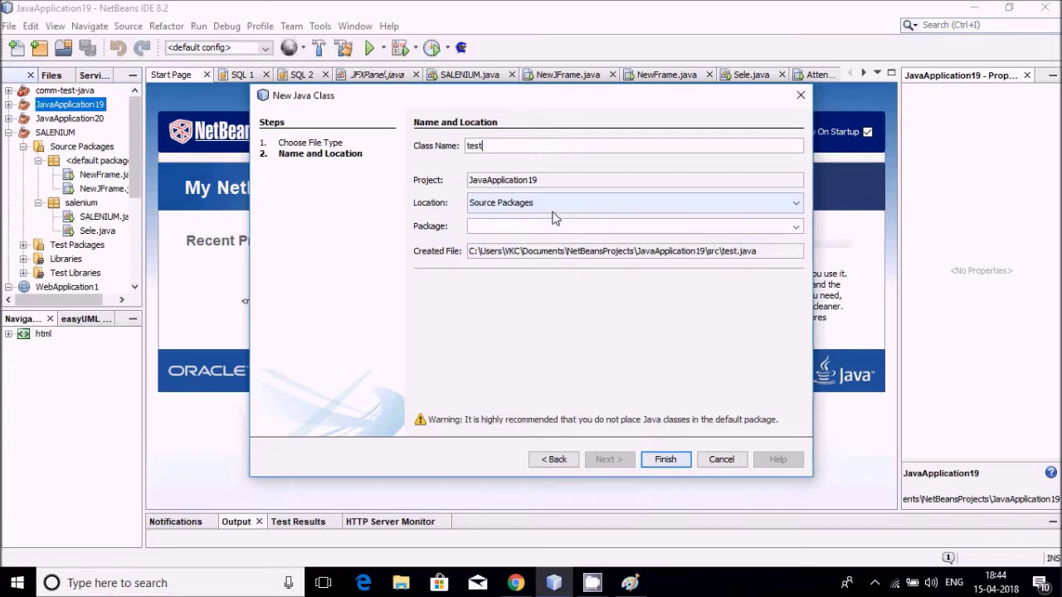
pyautogui.click(668, 461)
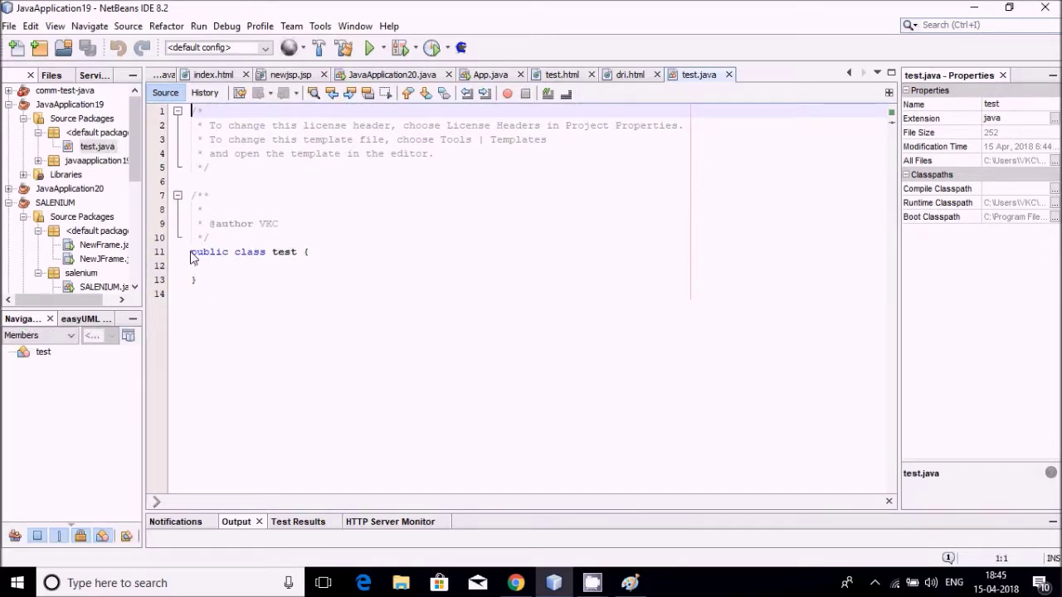
# Paste the OCR code over the empty class body and remove the stray asterisk on line 12
pyautogui.moveTo(191, 253); pyautogui.dragTo(199, 281)
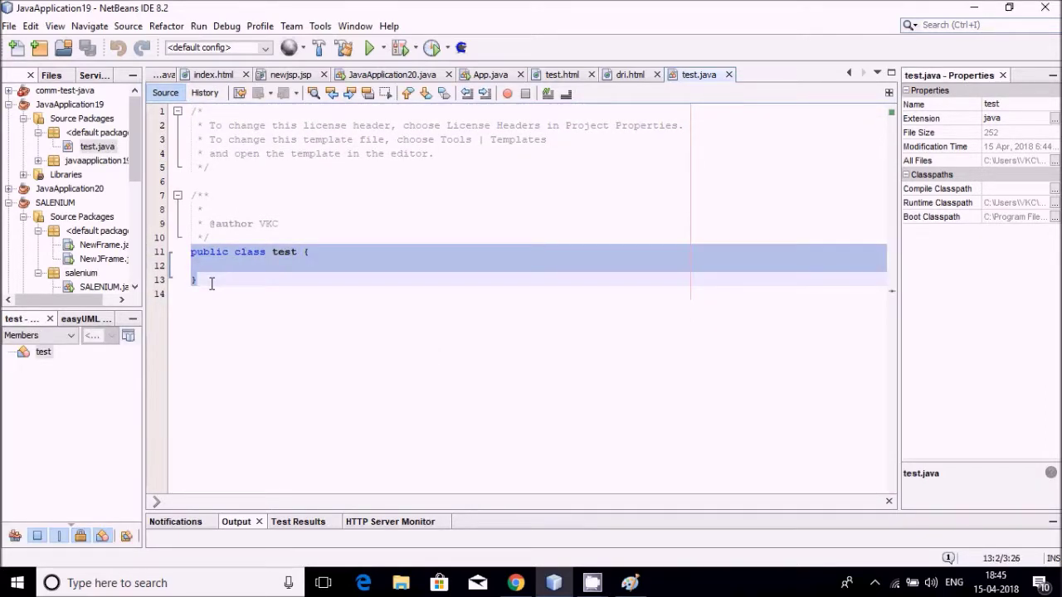
pyautogui.hotkey('ctrl', 'v')
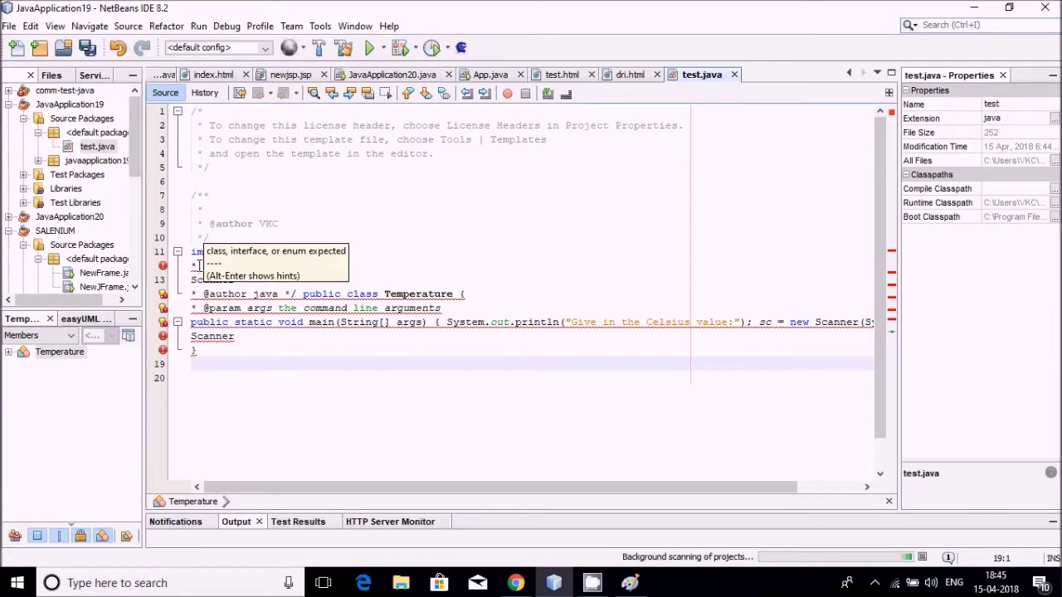
pyautogui.click(199, 265)
pyautogui.press('BackSpace')
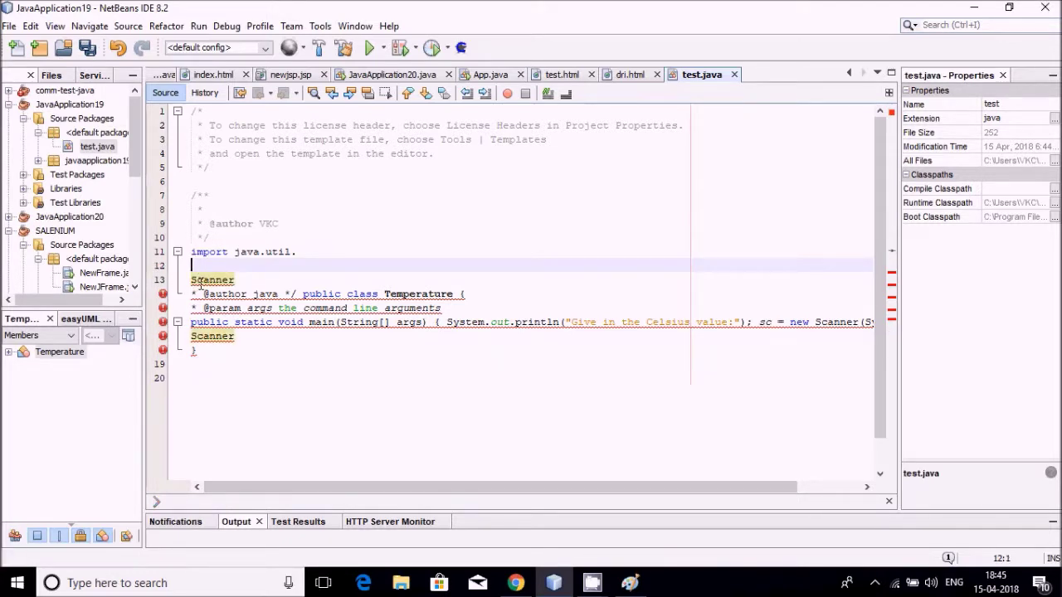
# Delete the stray Scanner word on line 13 and the leftover comment lines 14–15
pyautogui.click(242, 280)
pyautogui.press('BackSpace')
pyautogui.press('BackSpace')
pyautogui.press('BackSpace')
pyautogui.press('BackSpace')
pyautogui.press('BackSpace')
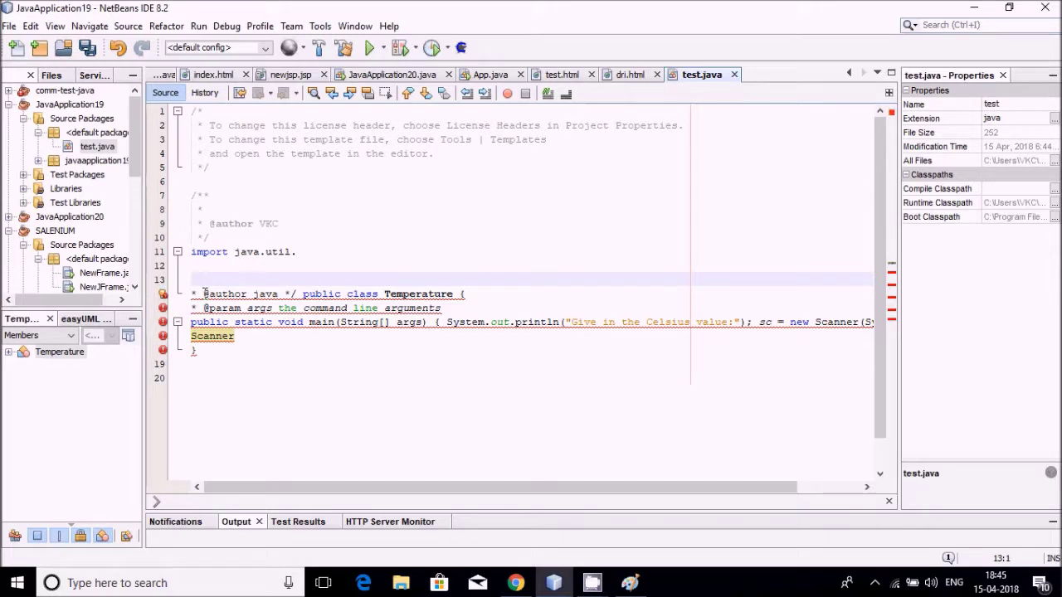
pyautogui.moveTo(192, 293); pyautogui.dragTo(455, 308)
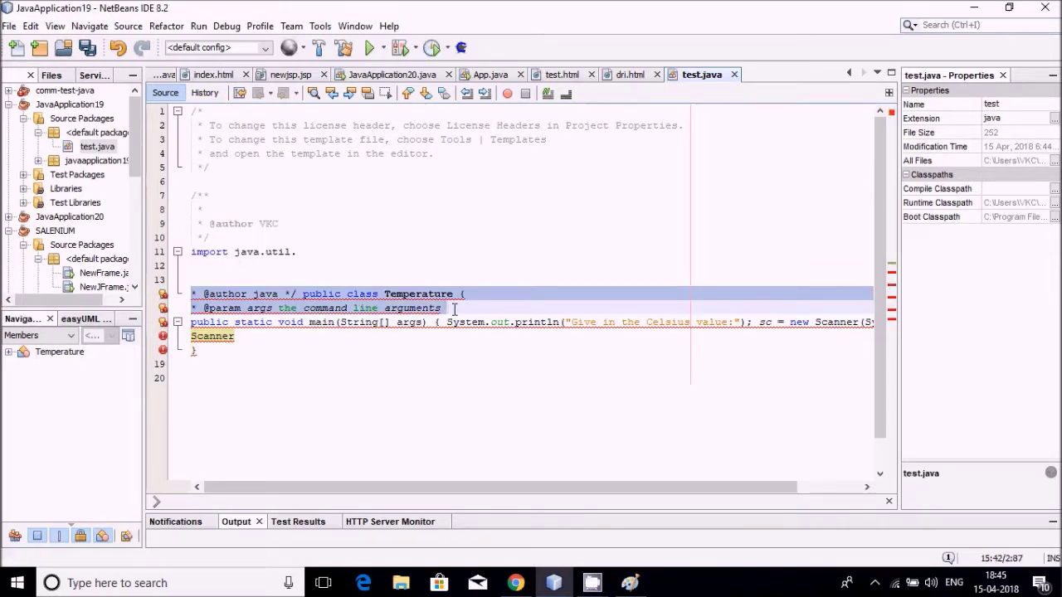
pyautogui.press('BackSpace')
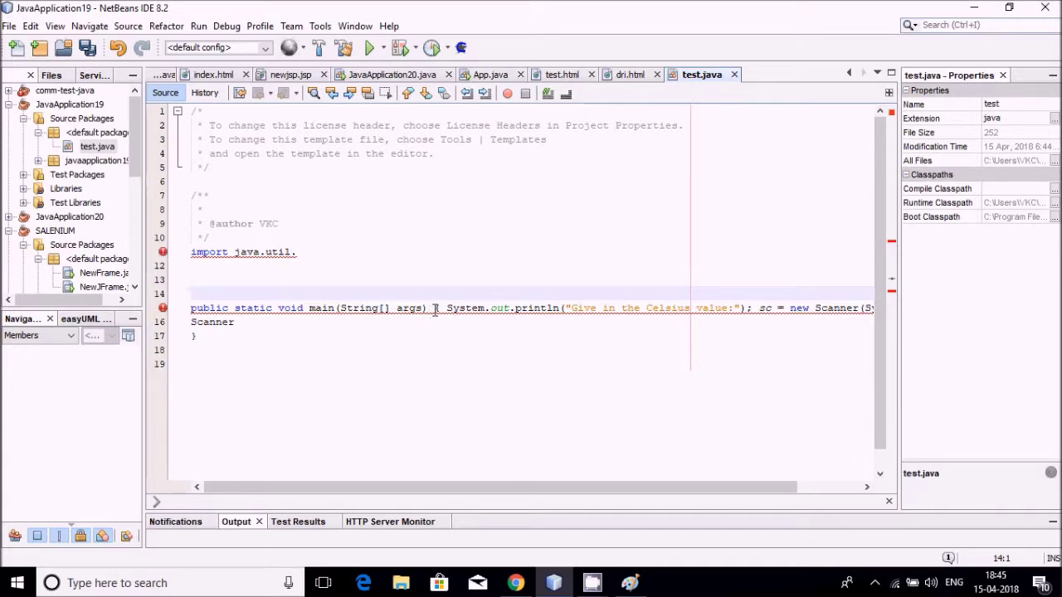
pyautogui.click(431, 309)
# Break line 15 into main's header, println and a 'Scanner sc' statement on separate lines
pyautogui.press('Return')
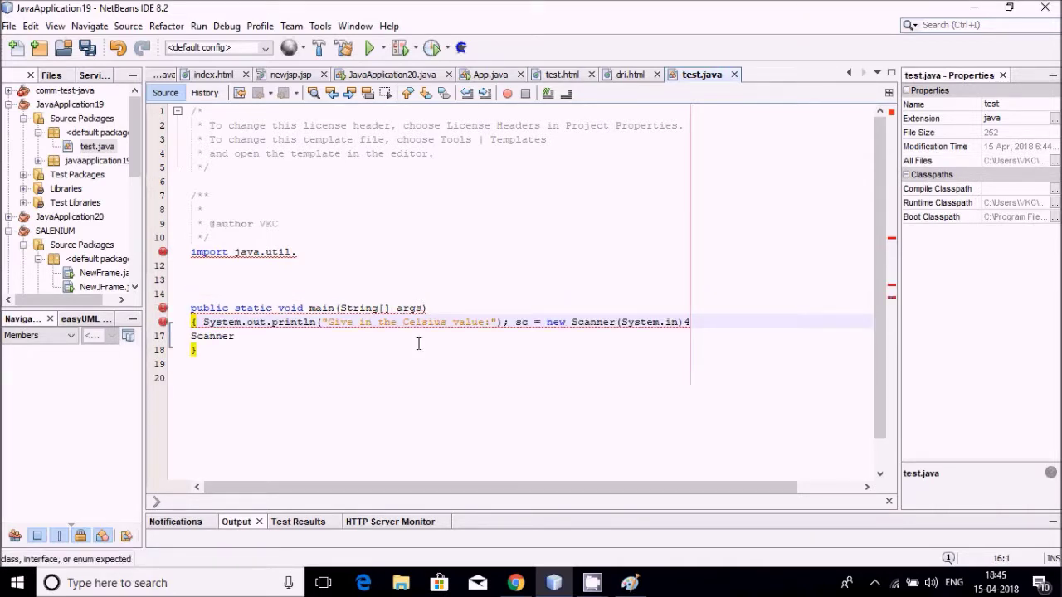
pyautogui.click(512, 323)
pyautogui.press('Return')
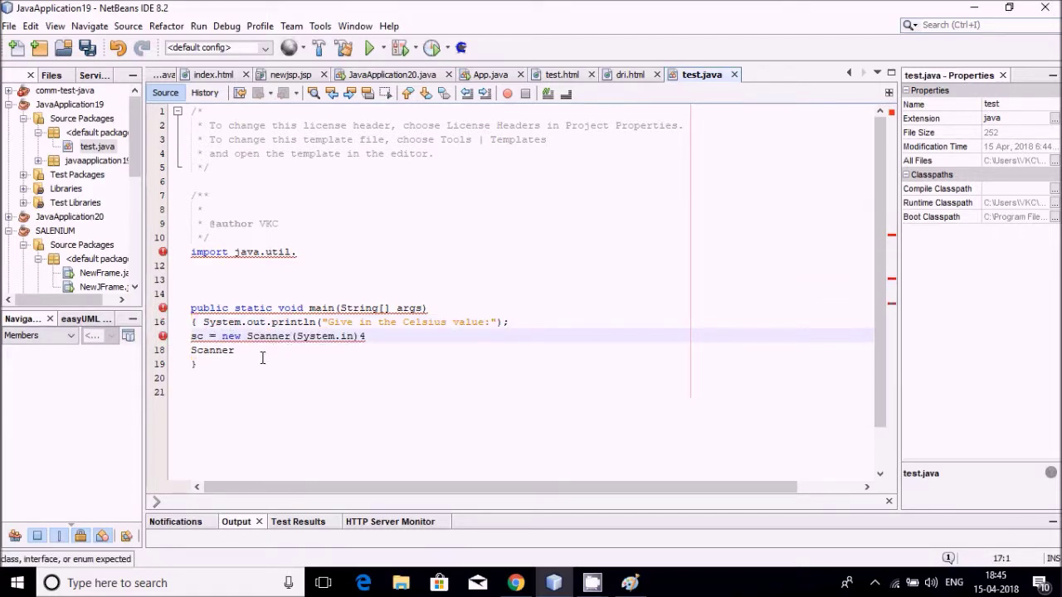
pyautogui.moveTo(193, 339)
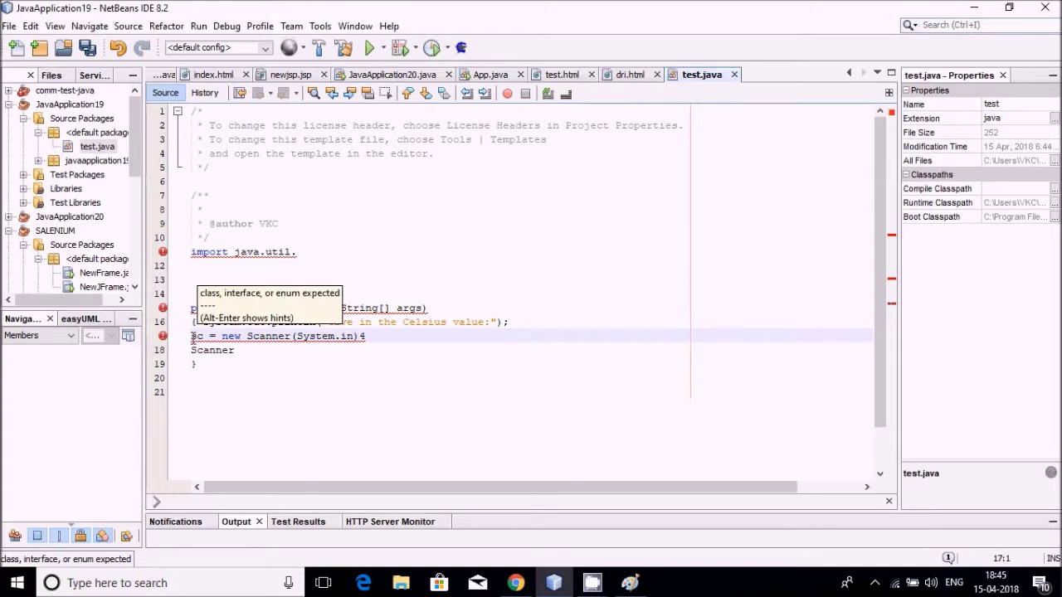
pyautogui.write('Scanner')
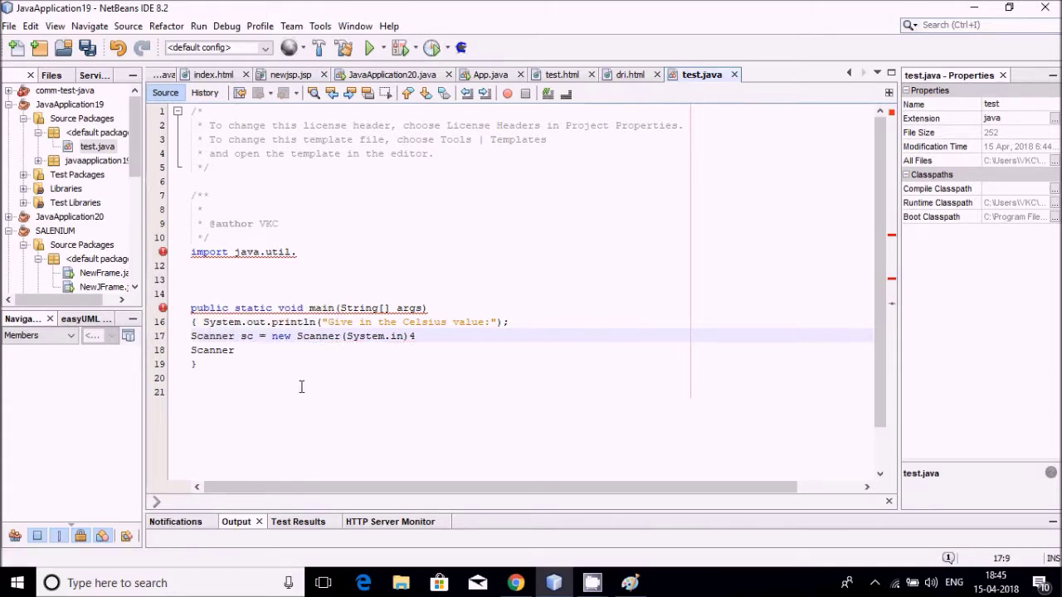
# Delete the stray 4 after the Scanner call and the leftover empty line 18
pyautogui.click(430, 336)
pyautogui.press('BackSpace')
pyautogui.press('BackSpace')
pyautogui.click(259, 350)
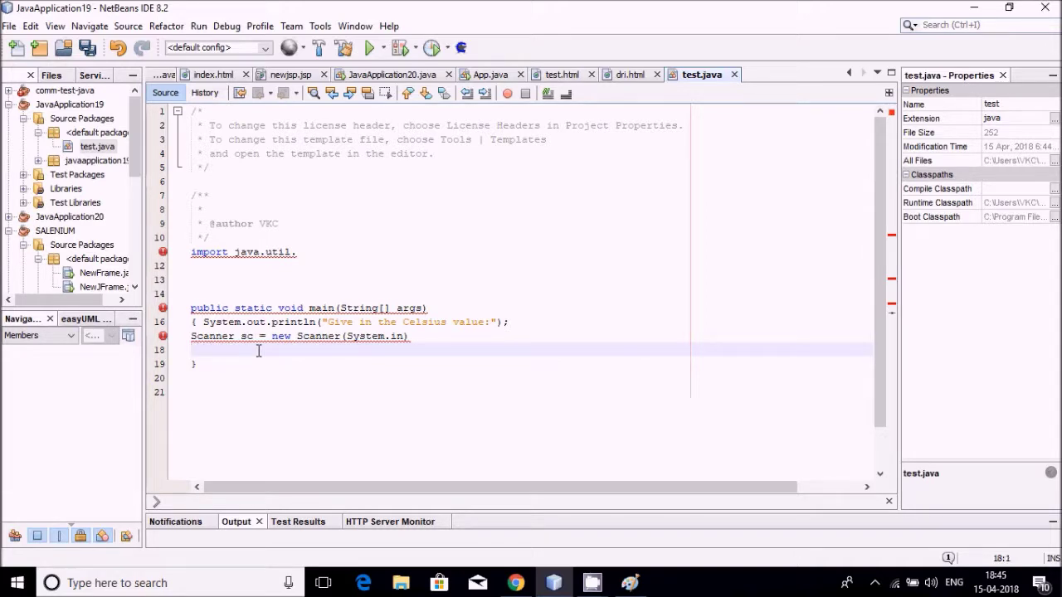
pyautogui.press('BackSpace')
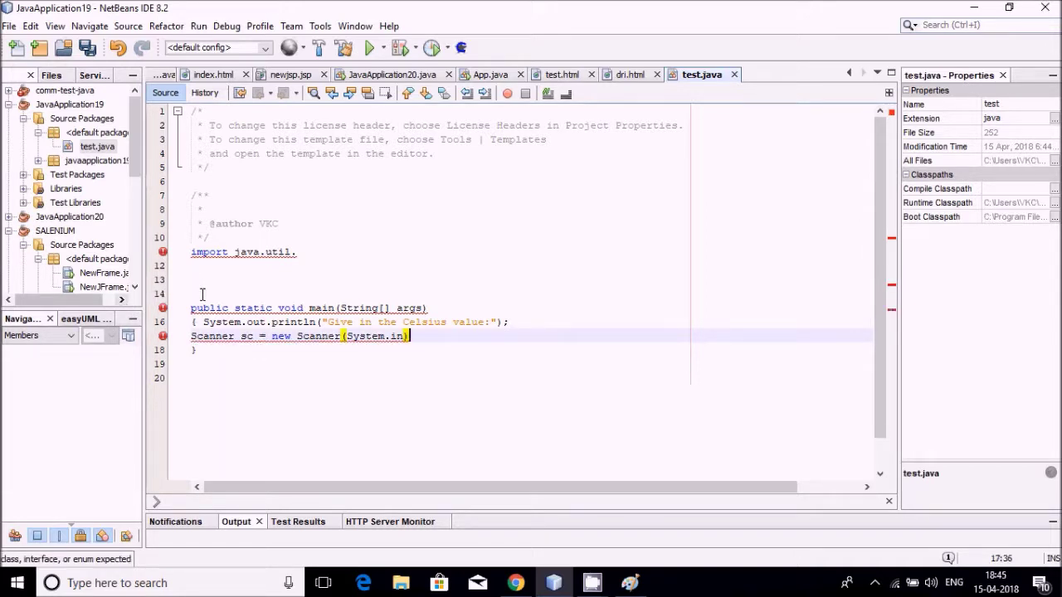
pyautogui.click(201, 294)
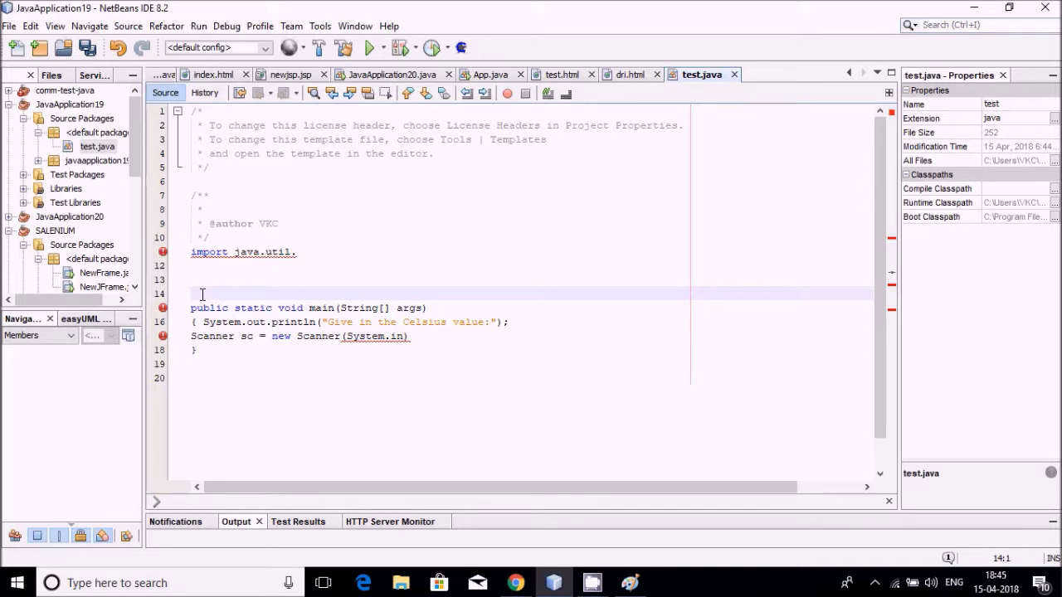
# Add a 'public class test' declaration with an opening brace above main
pyautogui.write('pub')
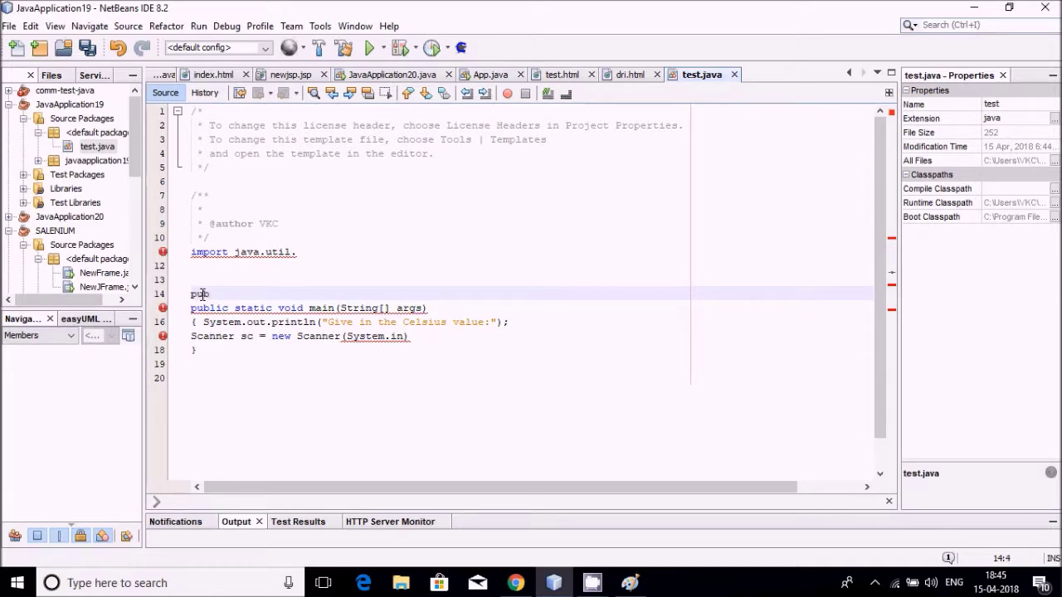
pyautogui.write('lic c')
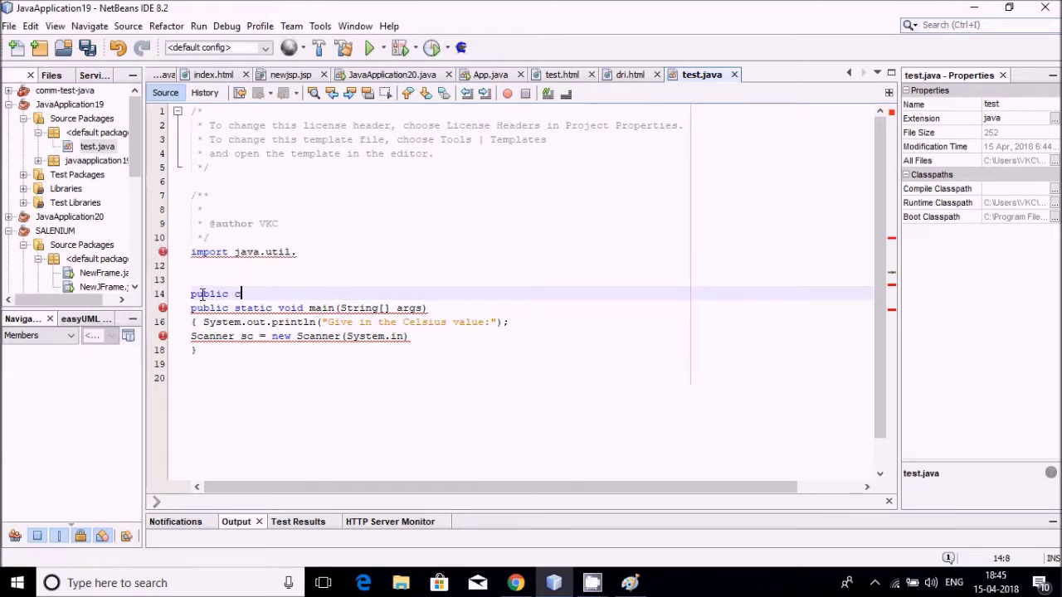
pyautogui.write('lass test')
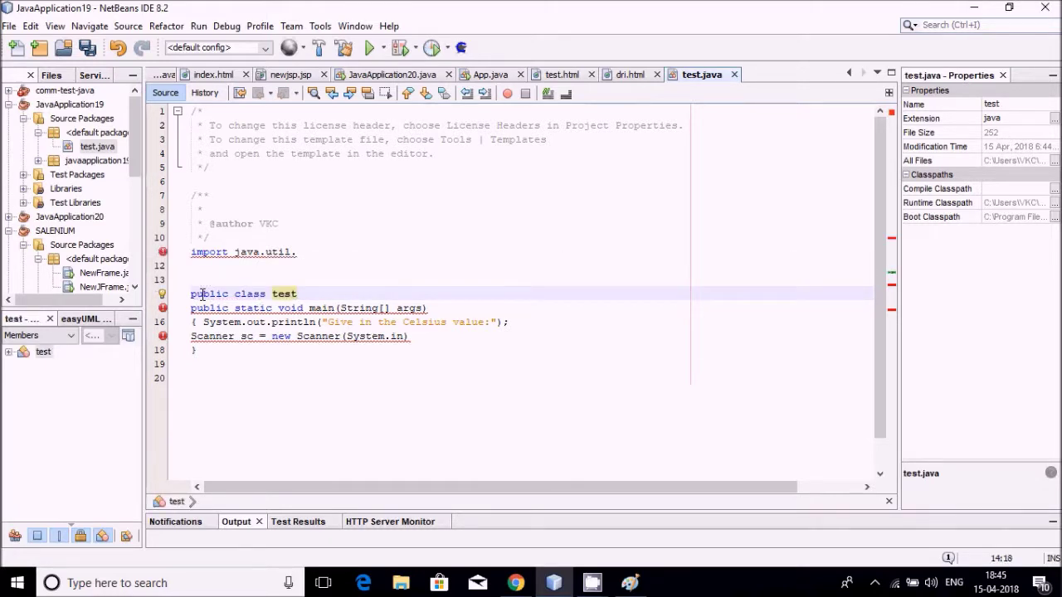
pyautogui.press('Return')
pyautogui.write('{')
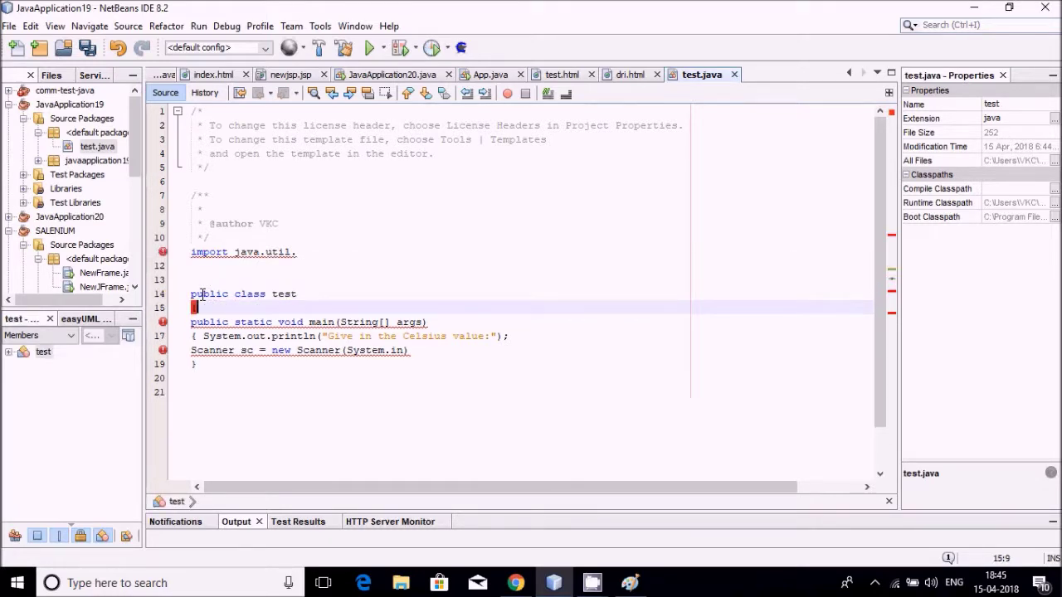
pyautogui.press('Return')
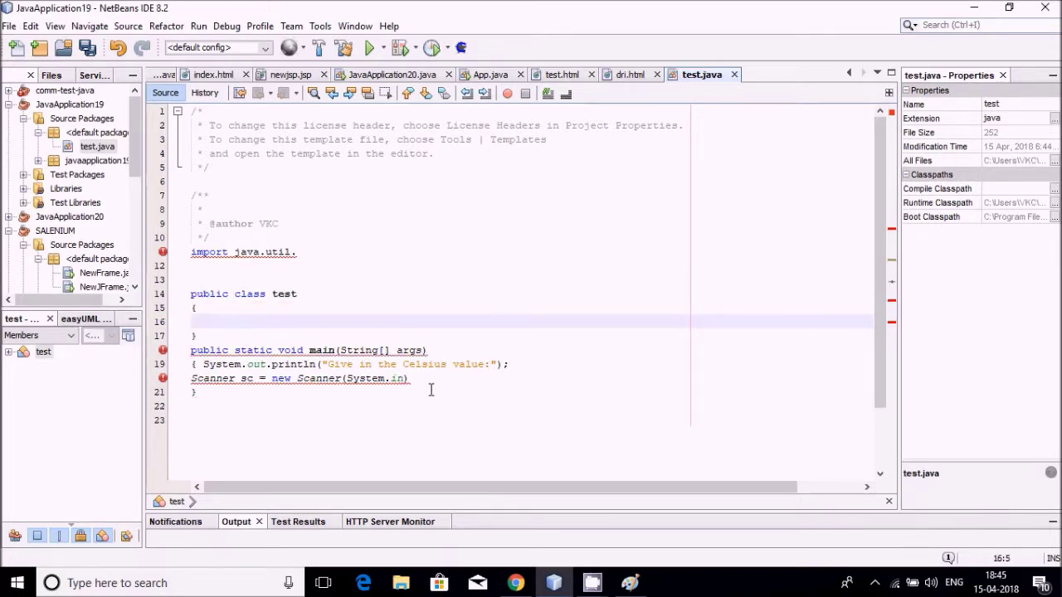
# Add a closing brace after the Scanner statement and end that statement with a semicolon
pyautogui.click(422, 378)
pyautogui.press('Return')
pyautogui.write('}')
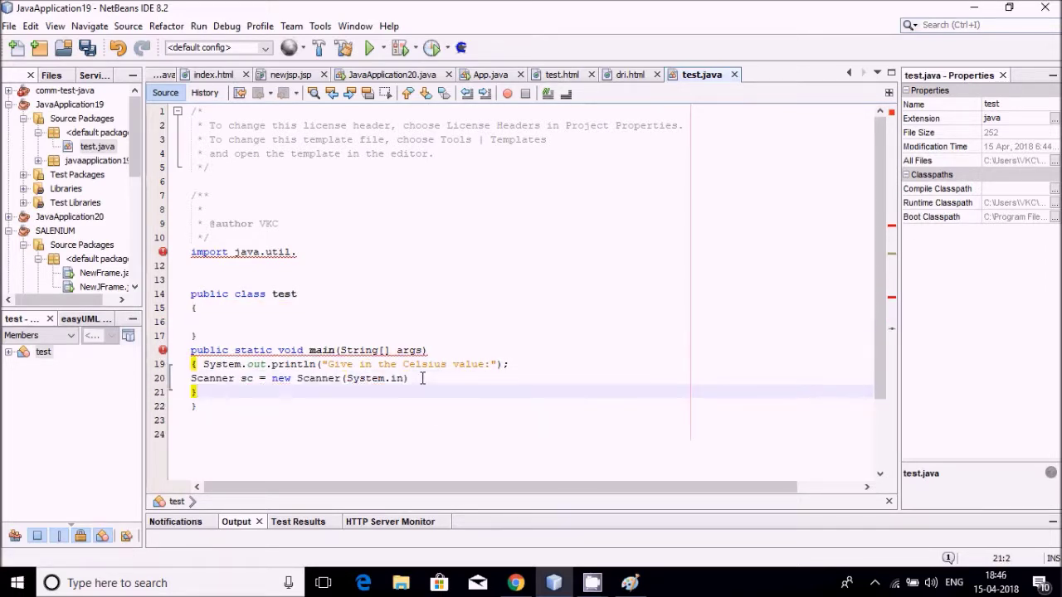
pyautogui.click(433, 379)
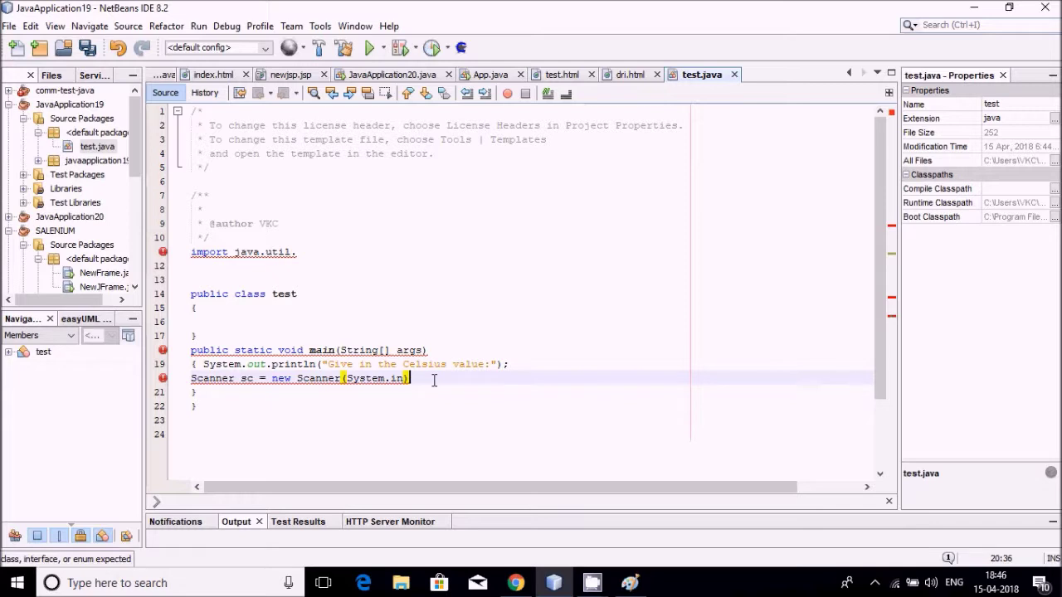
pyautogui.write(';')
# Move the println statement onto its own line below main's opening brace
pyautogui.click(203, 363)
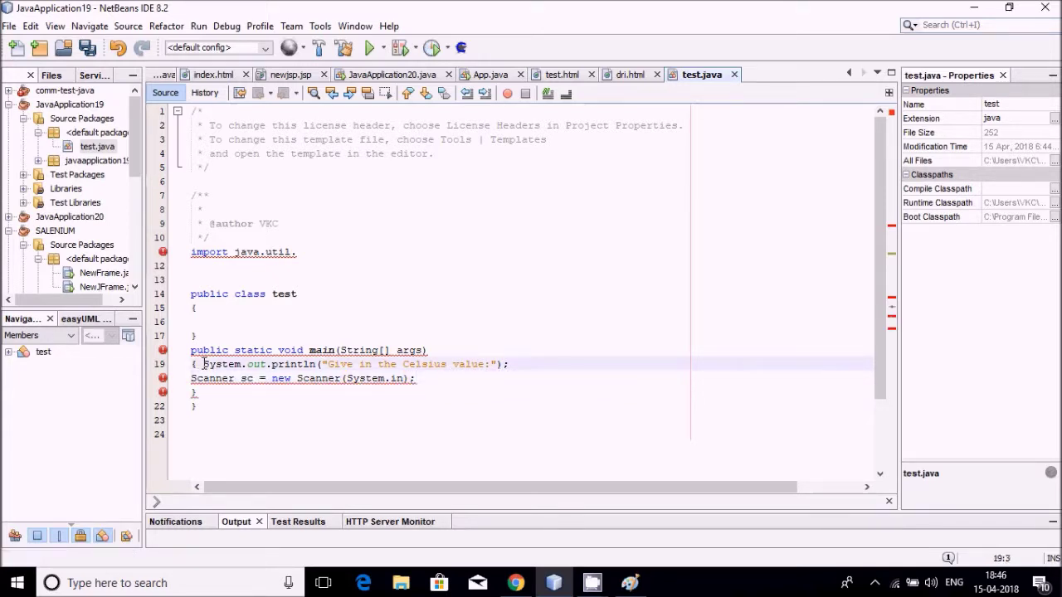
pyautogui.press('Return')
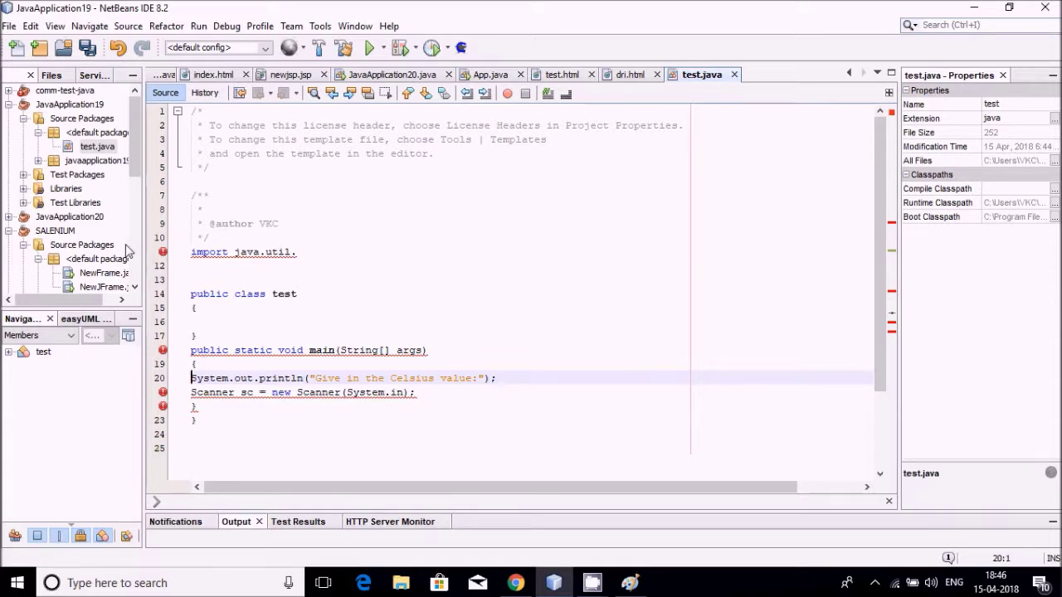
pyautogui.moveTo(164, 254)
# Complete the import line as 'java.util.*;'
pyautogui.click(193, 251)
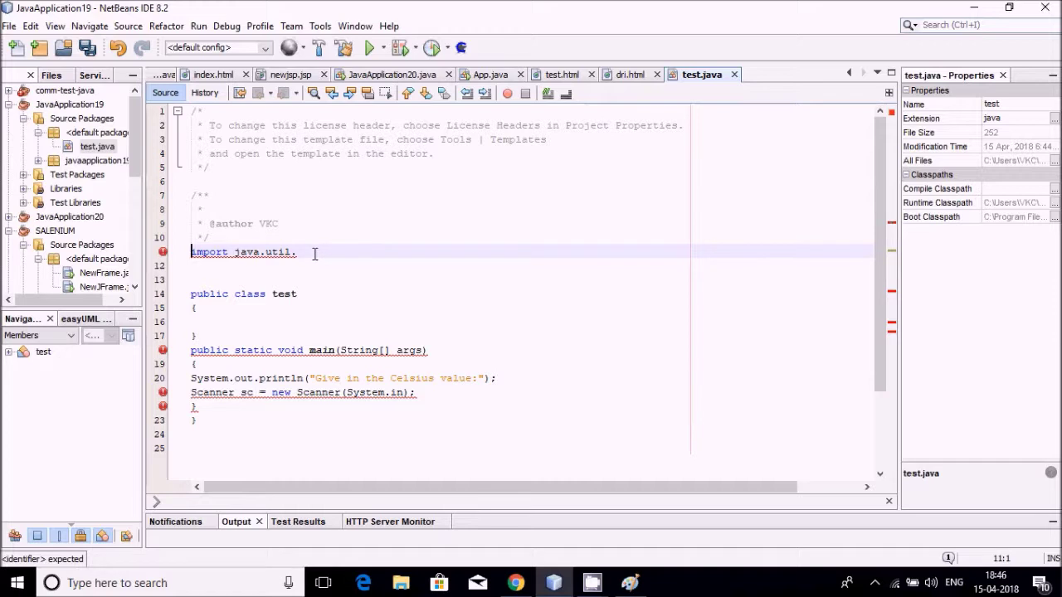
pyautogui.click(314, 254)
pyautogui.press('BackSpace')
pyautogui.write('*;')
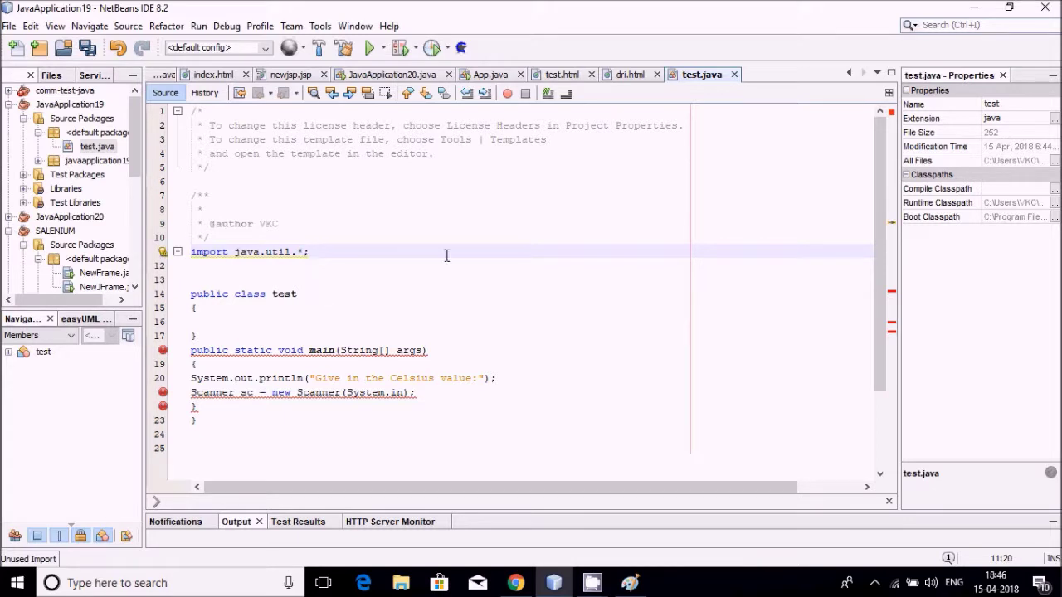
# Delete the header comment, the blank lines, and the stray closing brace before main
pyautogui.click(230, 240)
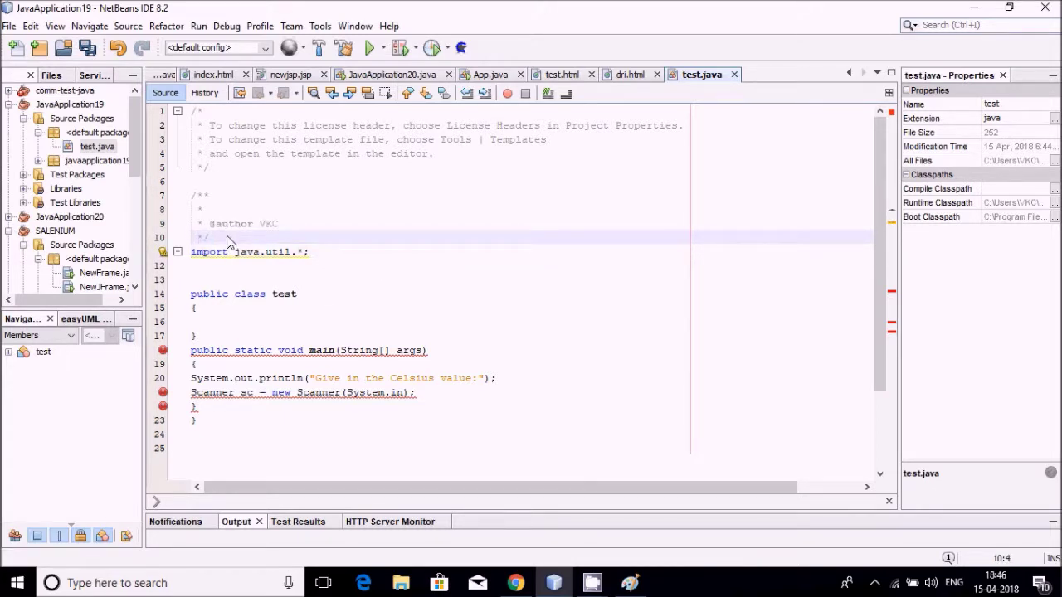
pyautogui.moveTo(230, 240); pyautogui.dragTo(192, 97)
pyautogui.press('BackSpace')
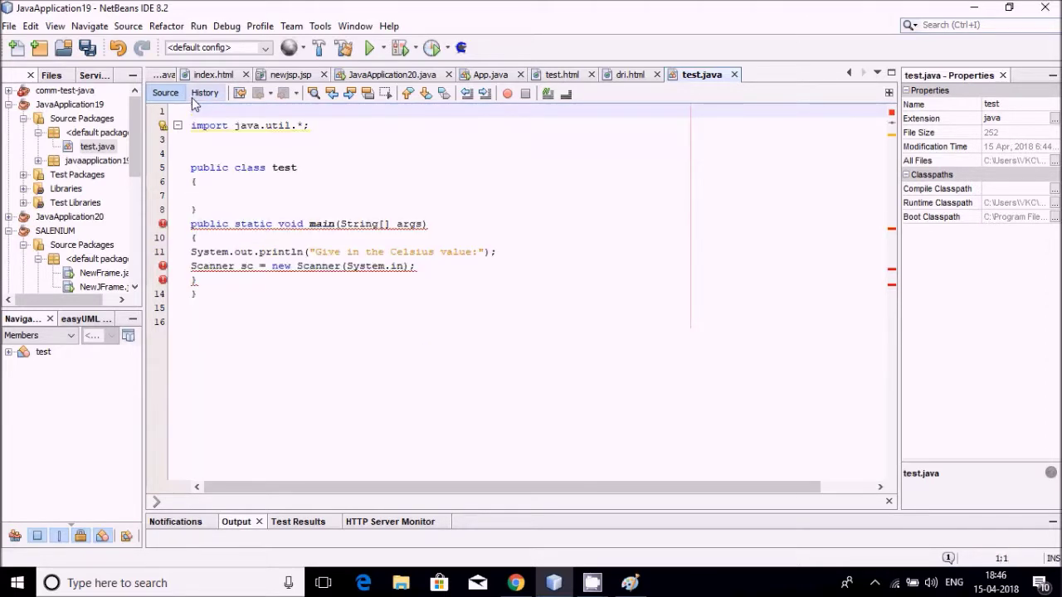
pyautogui.click(199, 139)
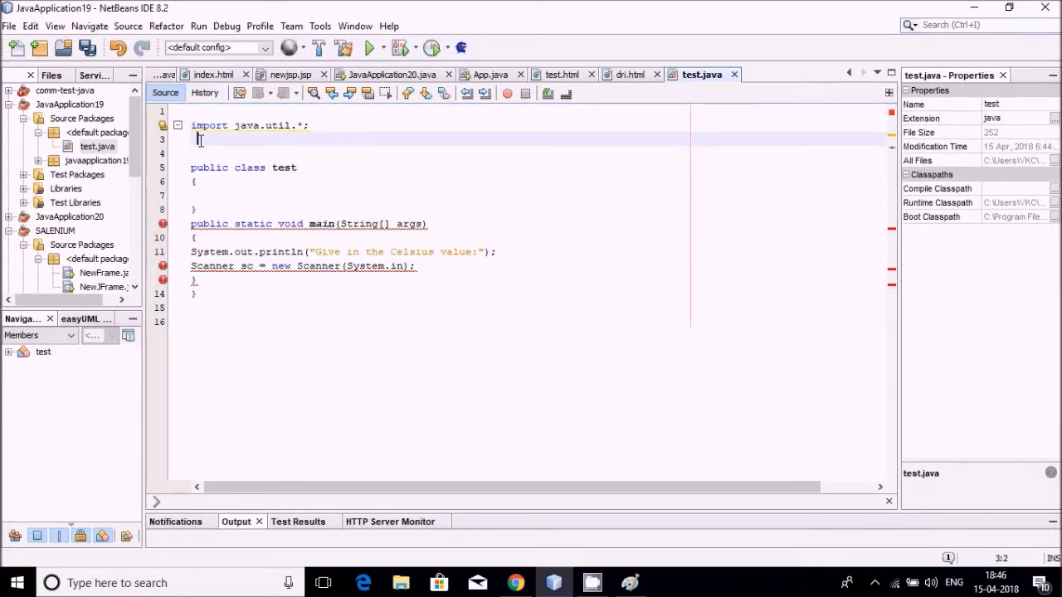
pyautogui.press('Delete')
pyautogui.press('Delete')
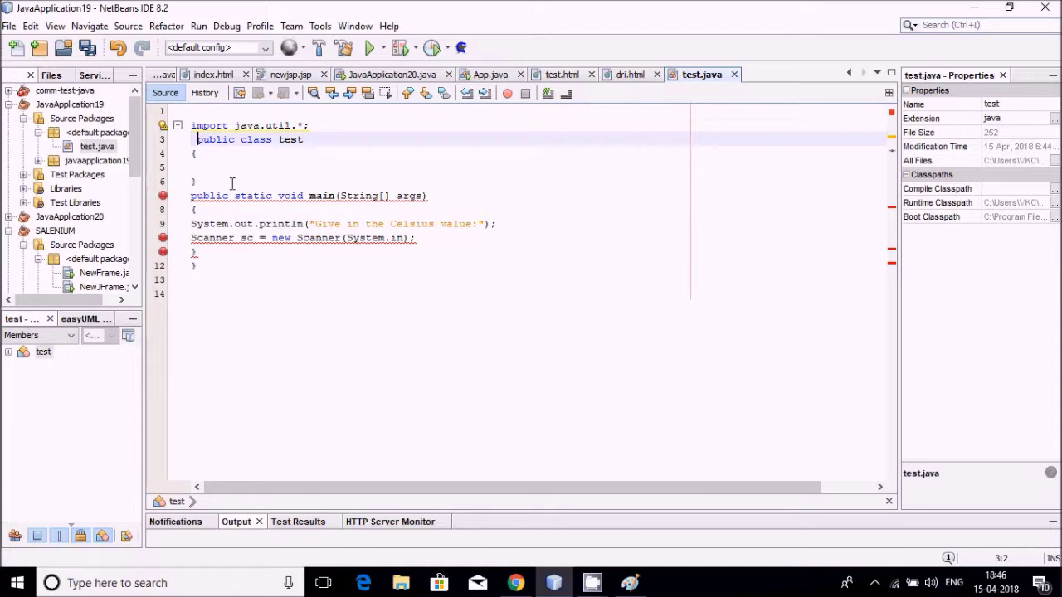
pyautogui.click(209, 179)
pyautogui.press('BackSpace')
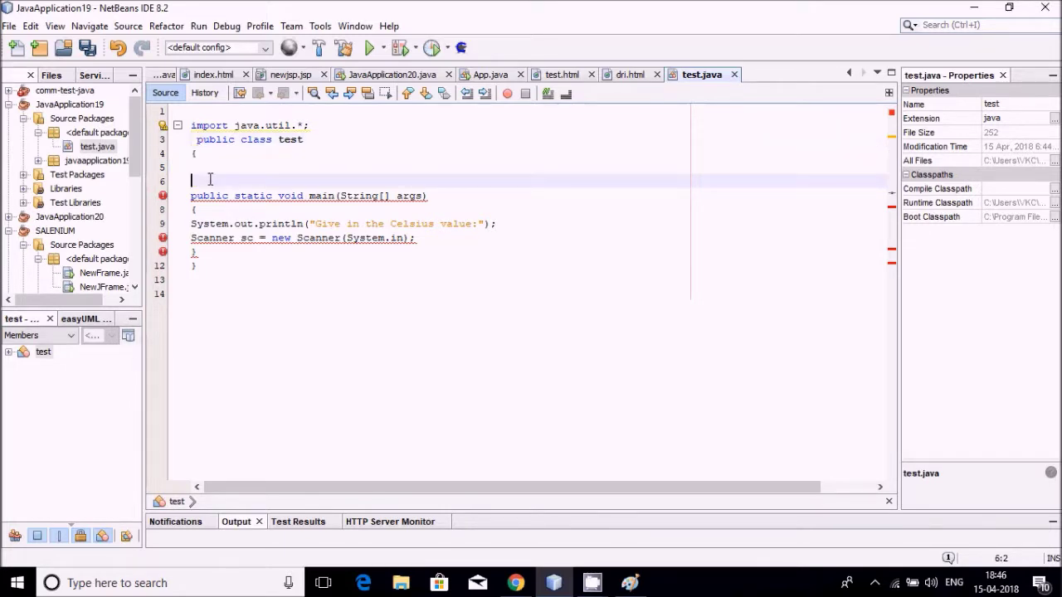
pyautogui.press('Delete')
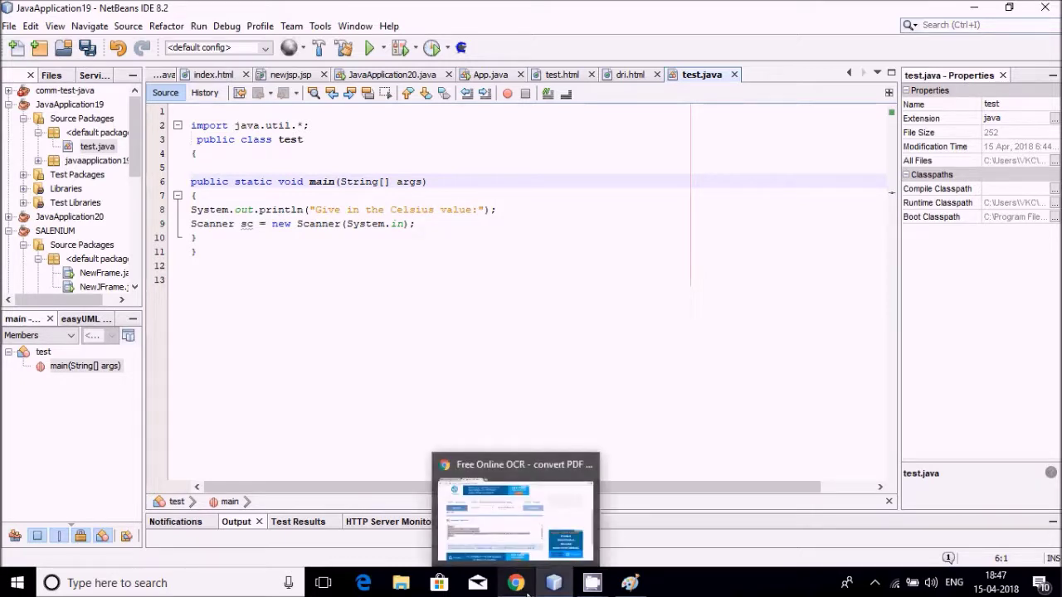
pyautogui.click(503, 346)
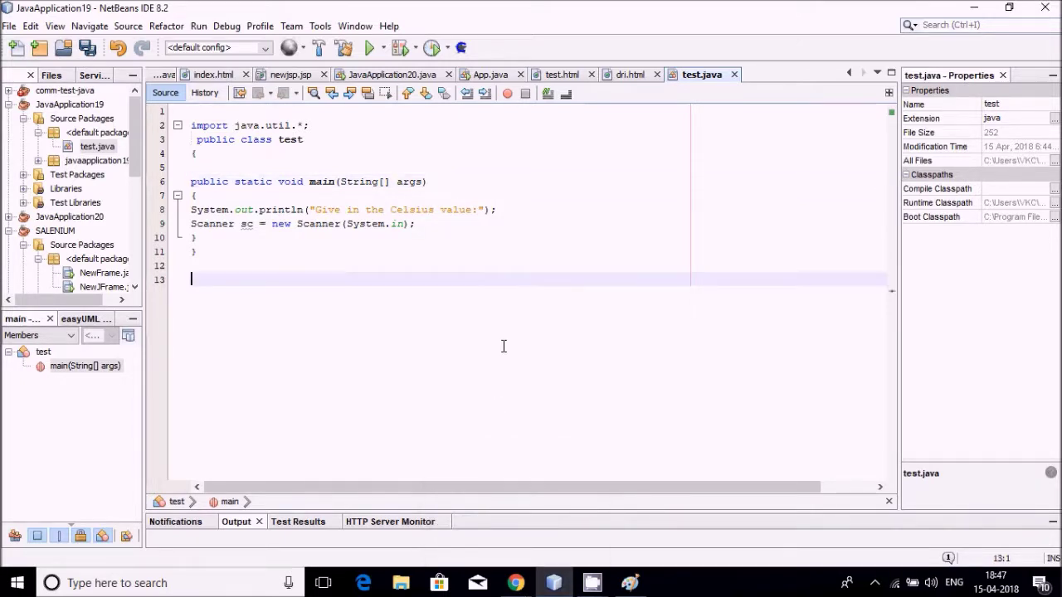